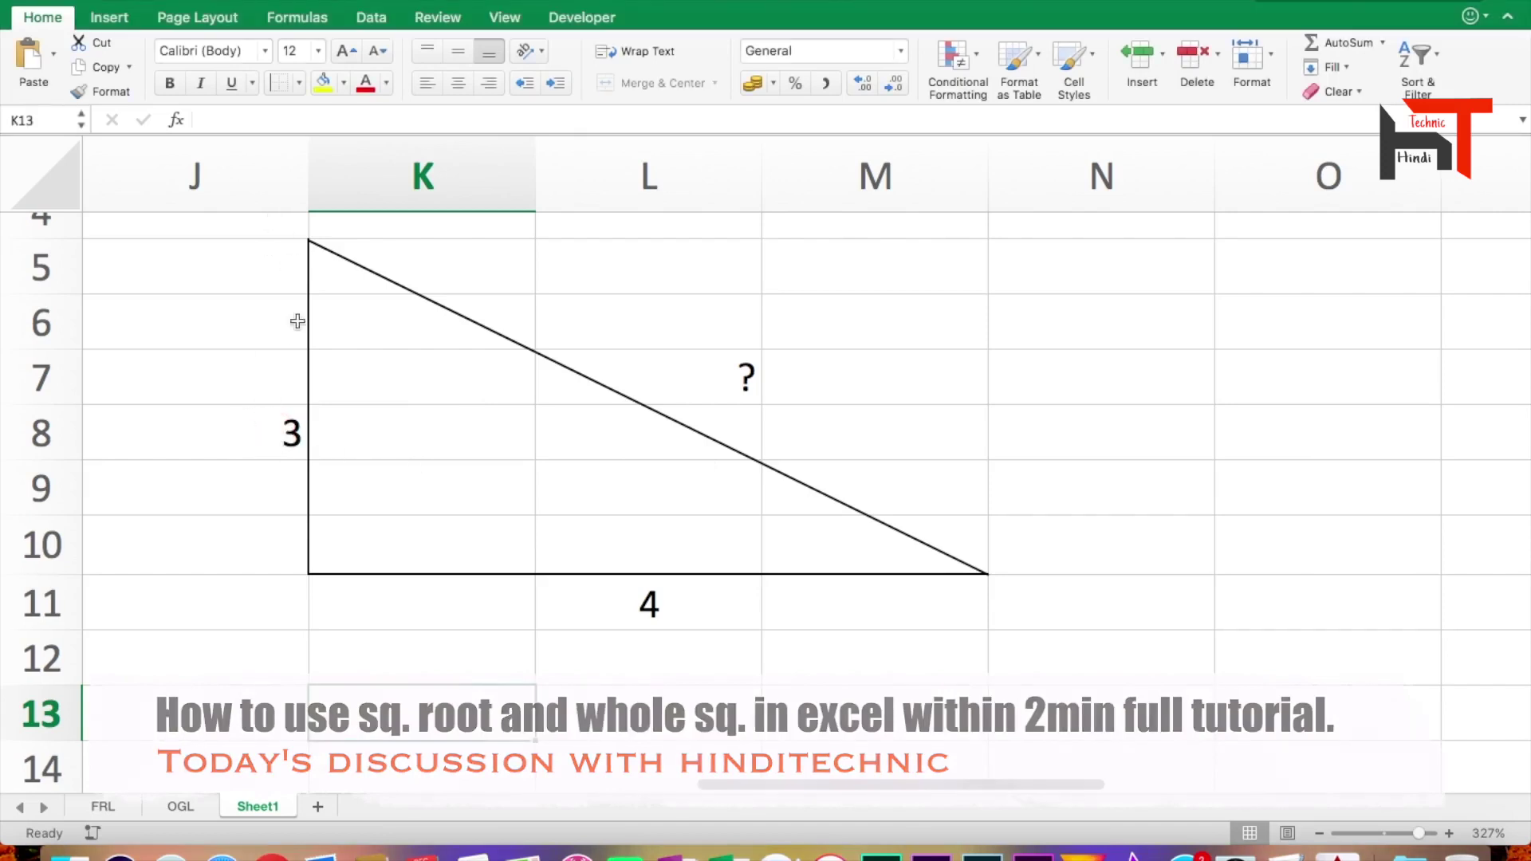
- Point out the triangle's vertical side 3, base 4 and unknown hypotenuse on the diagram
{"action": "left_click", "coordinate": [288, 434]}
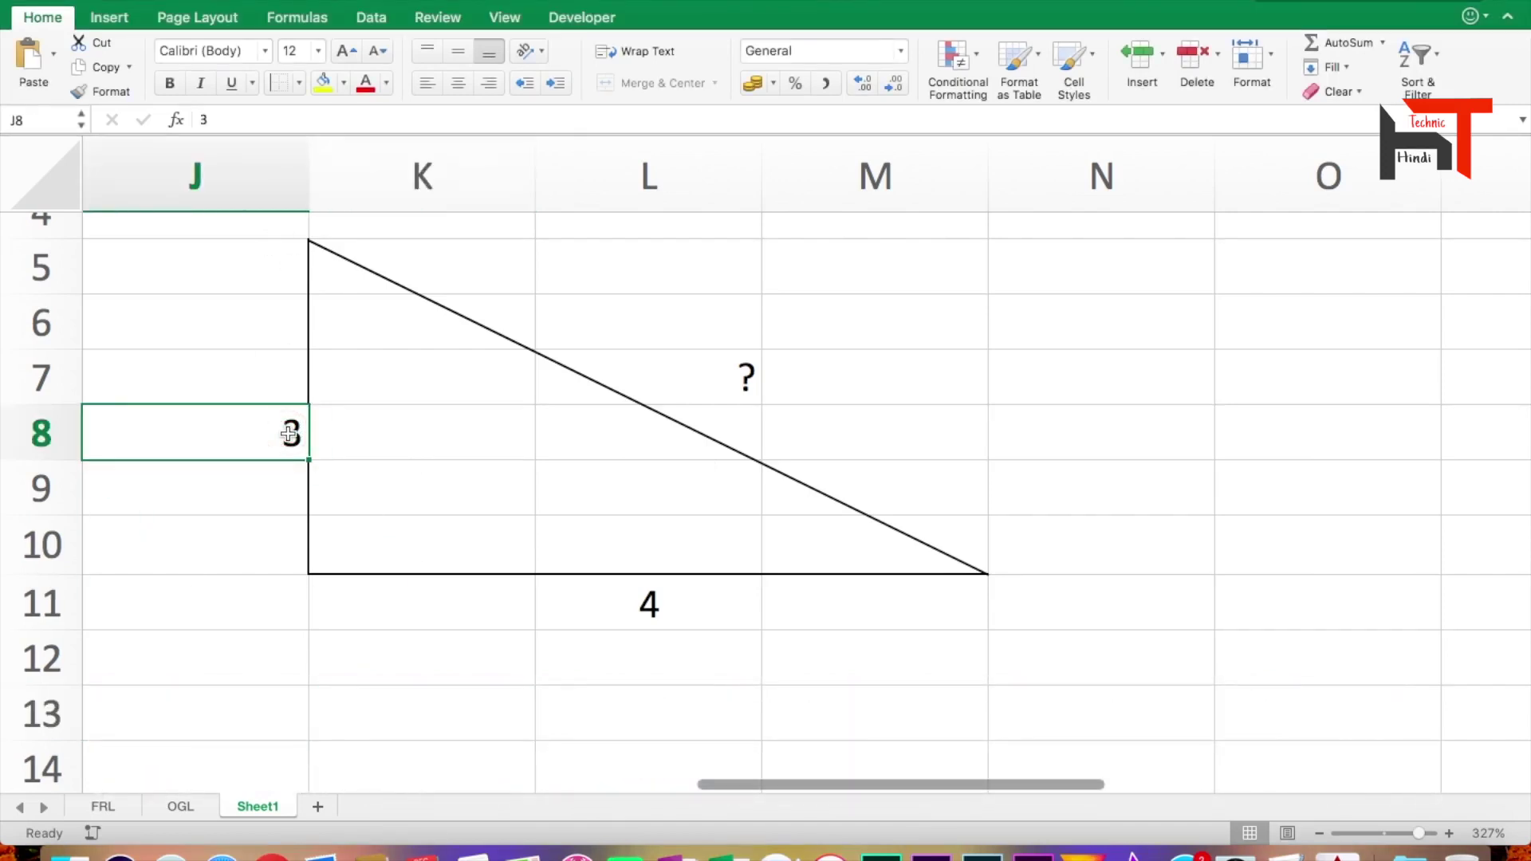
{"action": "left_click", "coordinate": [623, 605]}
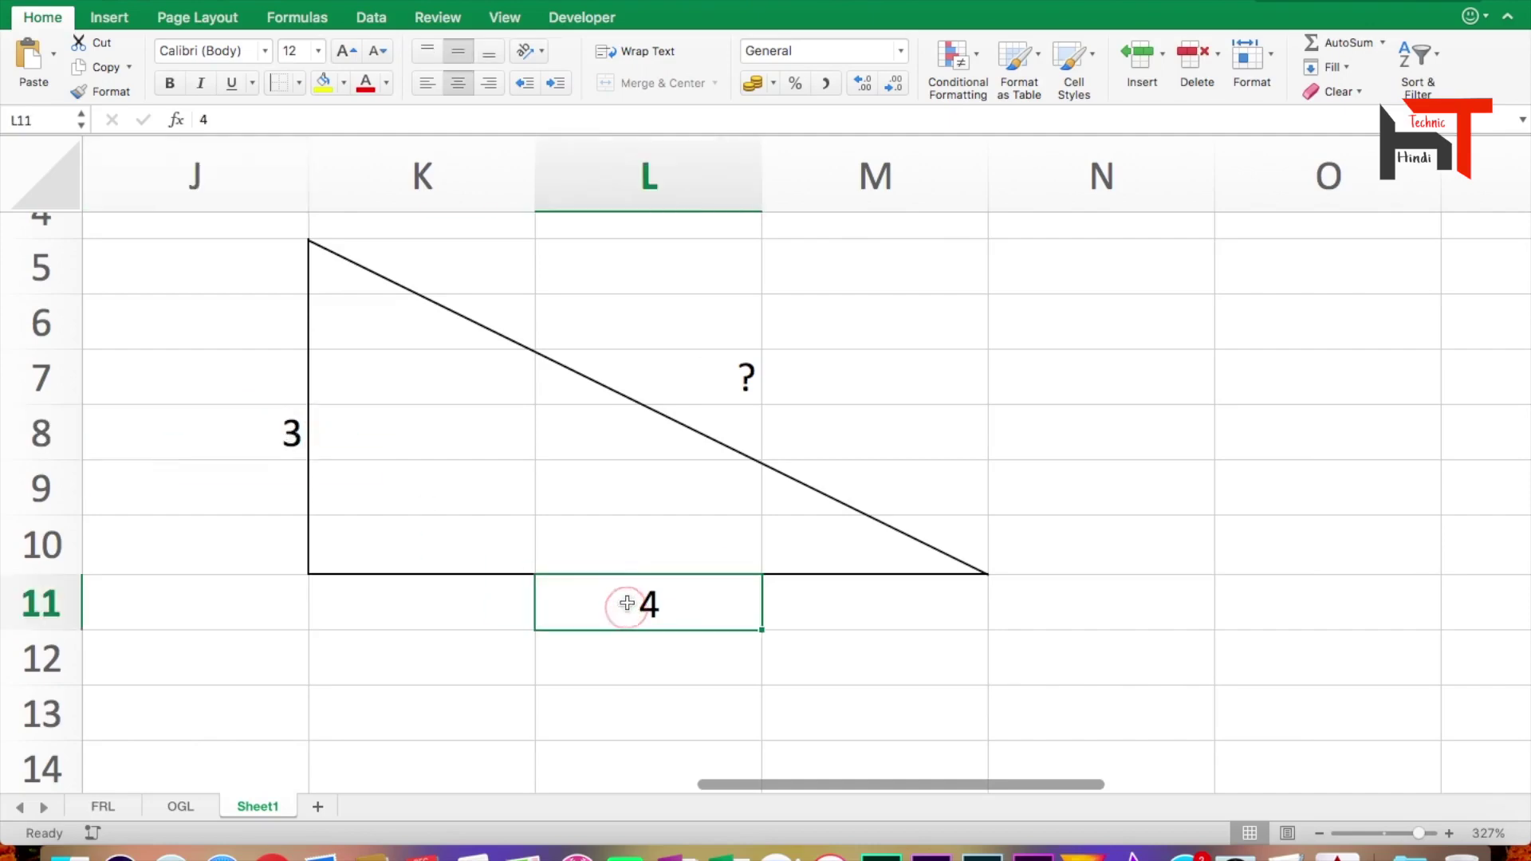
{"action": "left_click", "coordinate": [715, 365]}
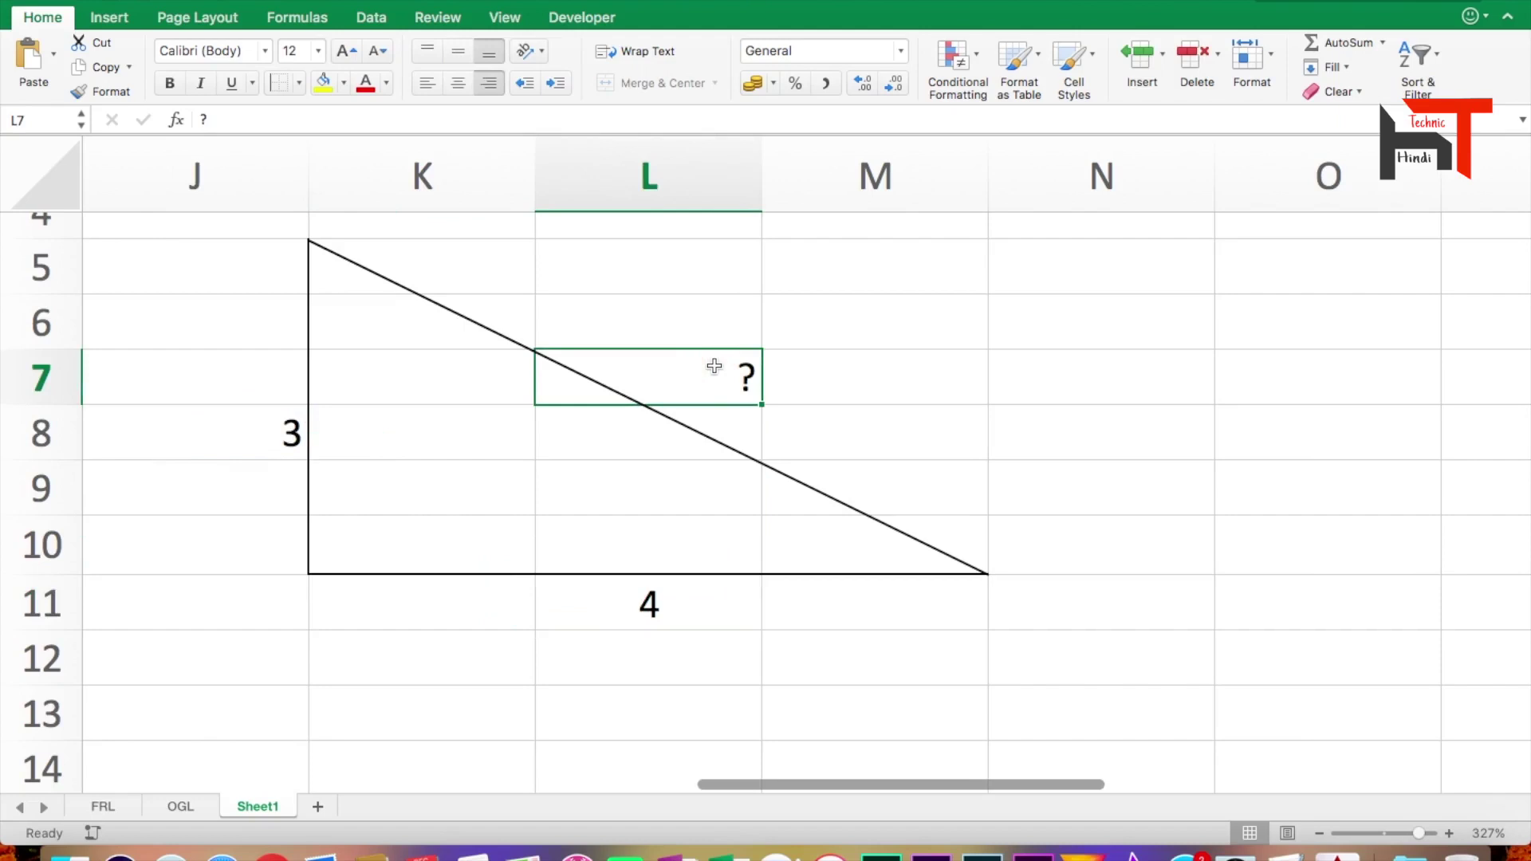
{"action": "left_click", "coordinate": [301, 433]}
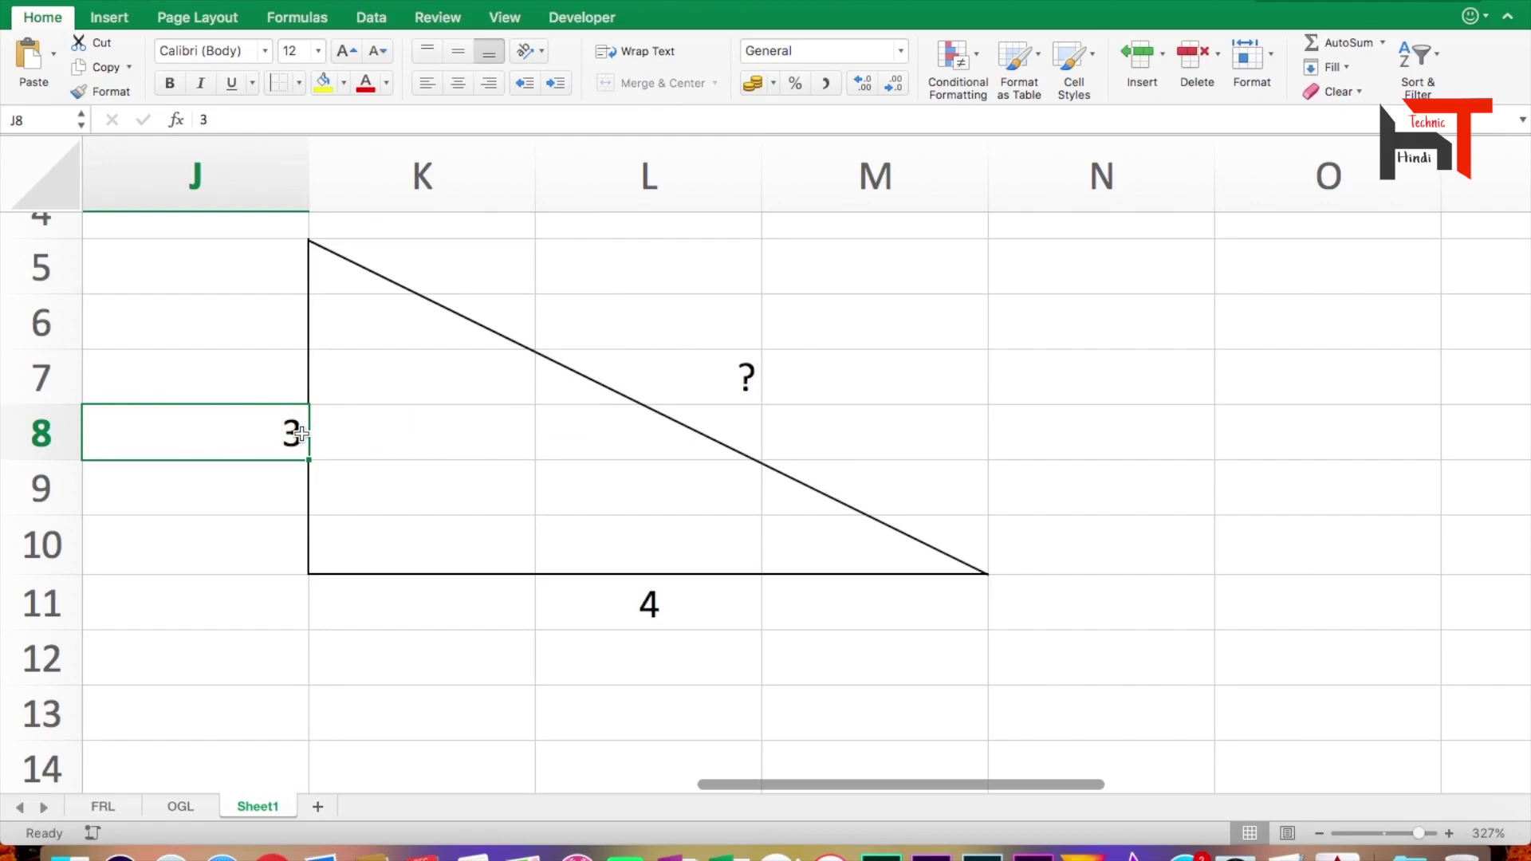
{"action": "left_click", "coordinate": [579, 617]}
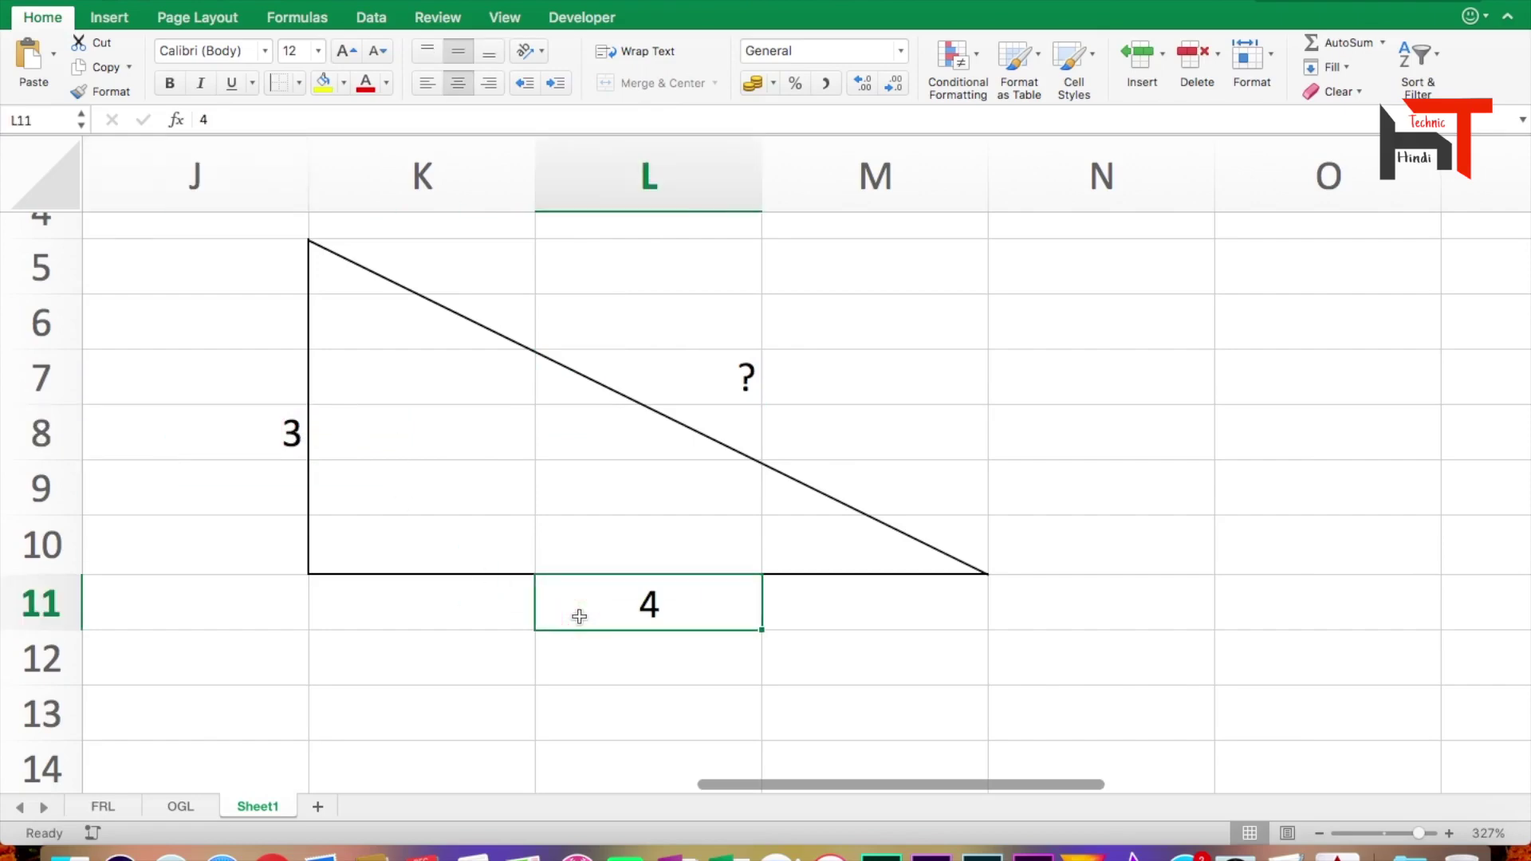
{"action": "left_click", "coordinate": [721, 379]}
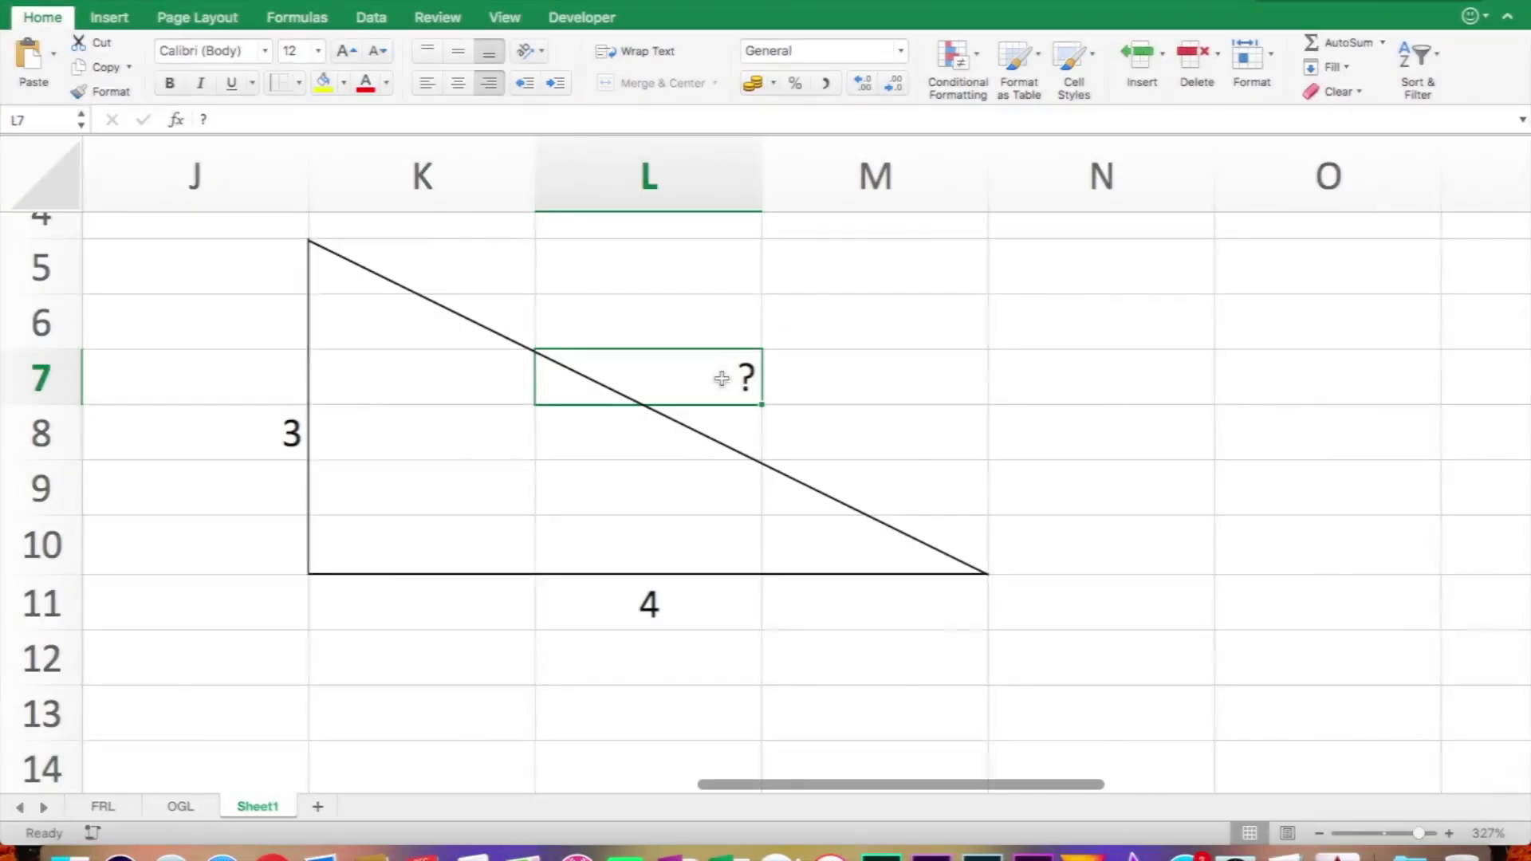
- Enter the leg lengths 3 in K13 and 4 in L13
{"action": "left_click", "coordinate": [391, 695]}
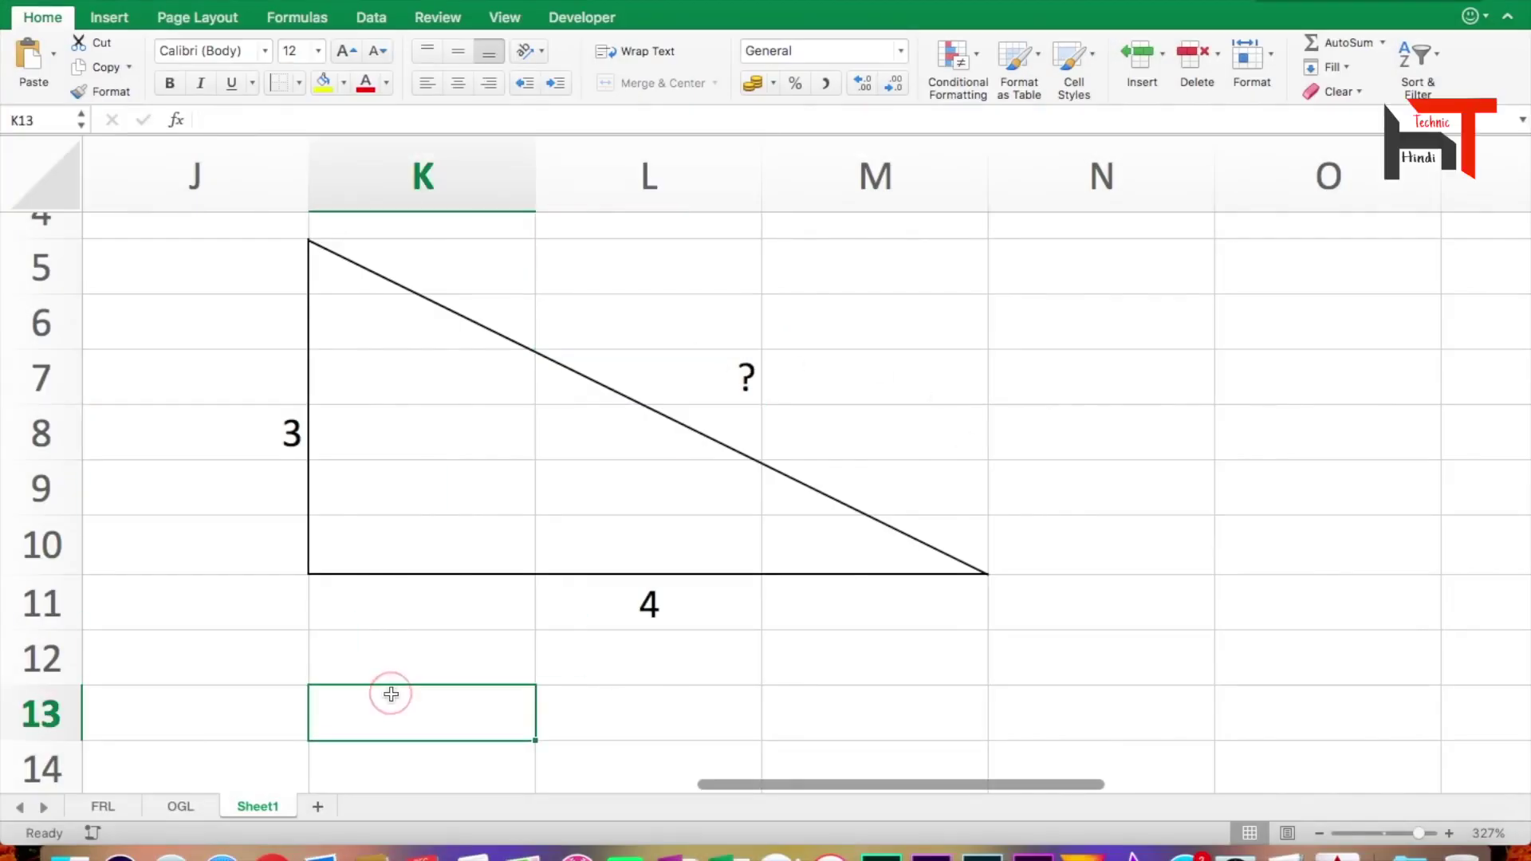
{"action": "type", "text": "3"}
{"action": "key", "text": "Tab"}
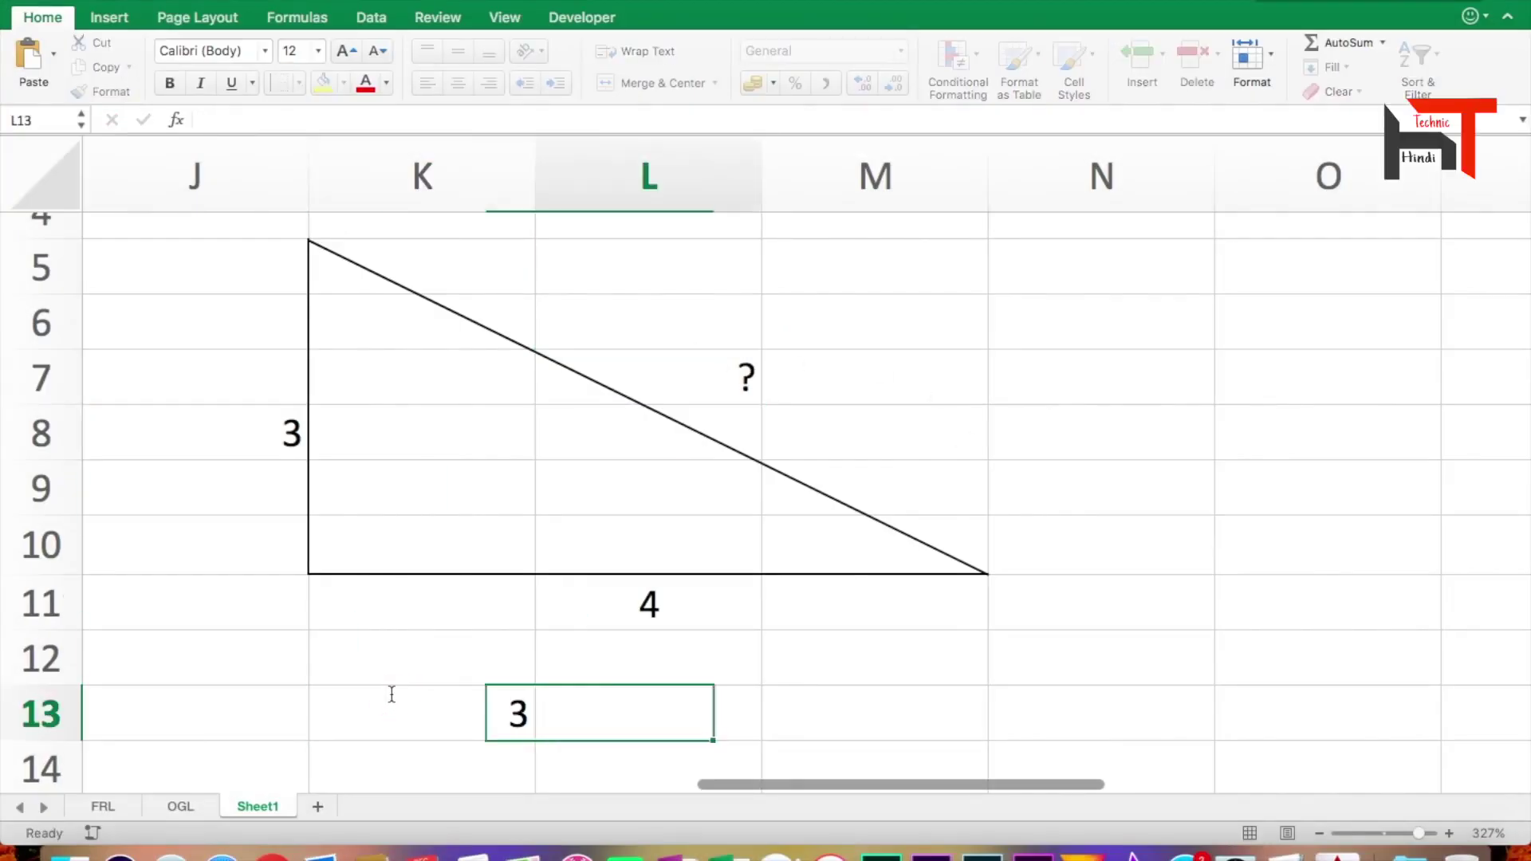
{"action": "type", "text": "4"}
{"action": "key", "text": "Tab"}
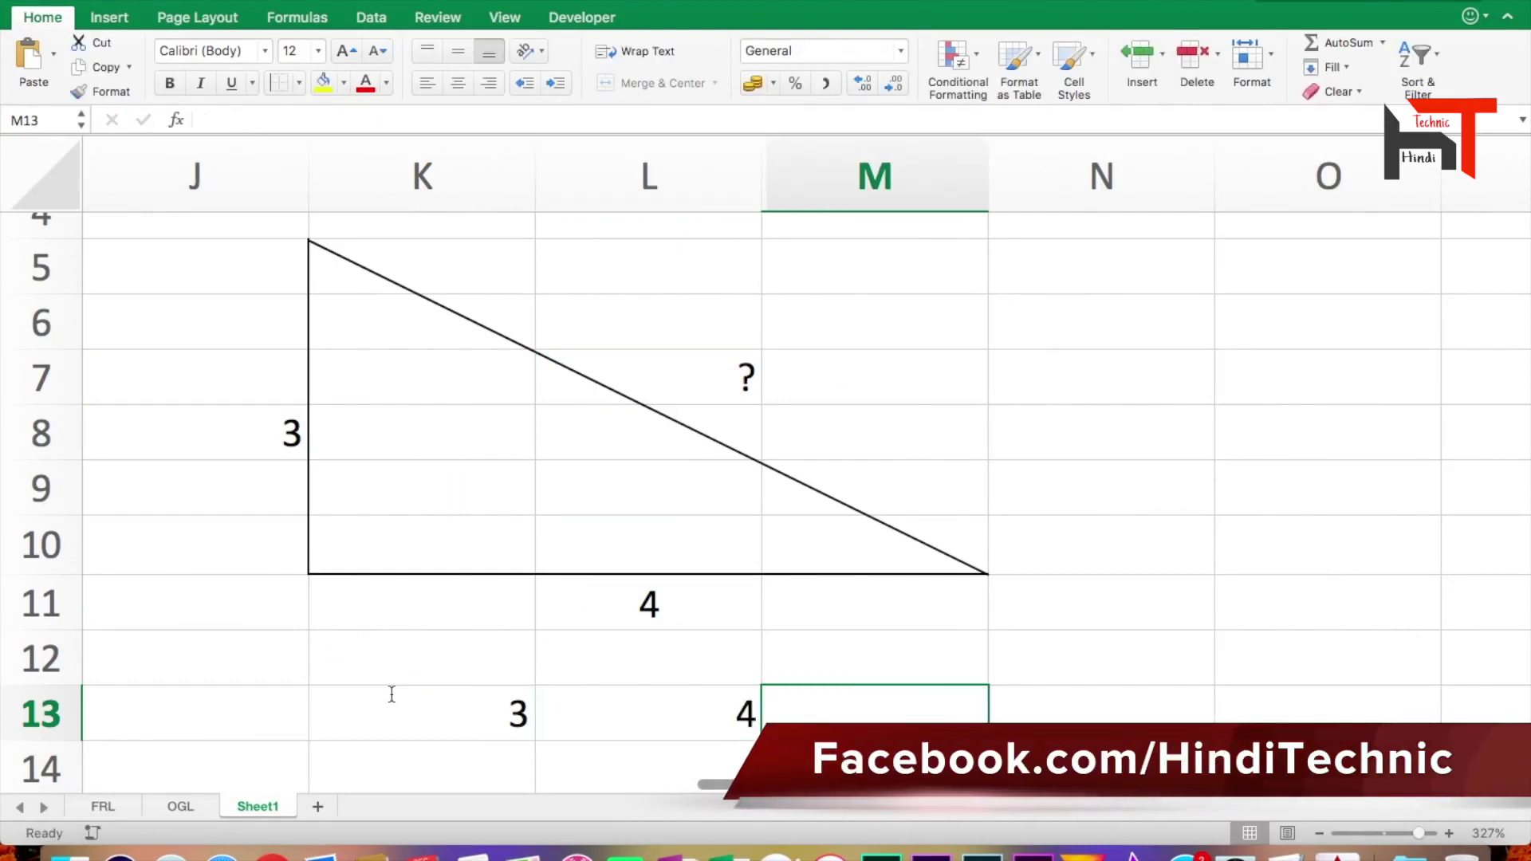
- Start a SQRT formula in M13 by picking SQRT from the autocomplete list
{"action": "type", "text": "="}
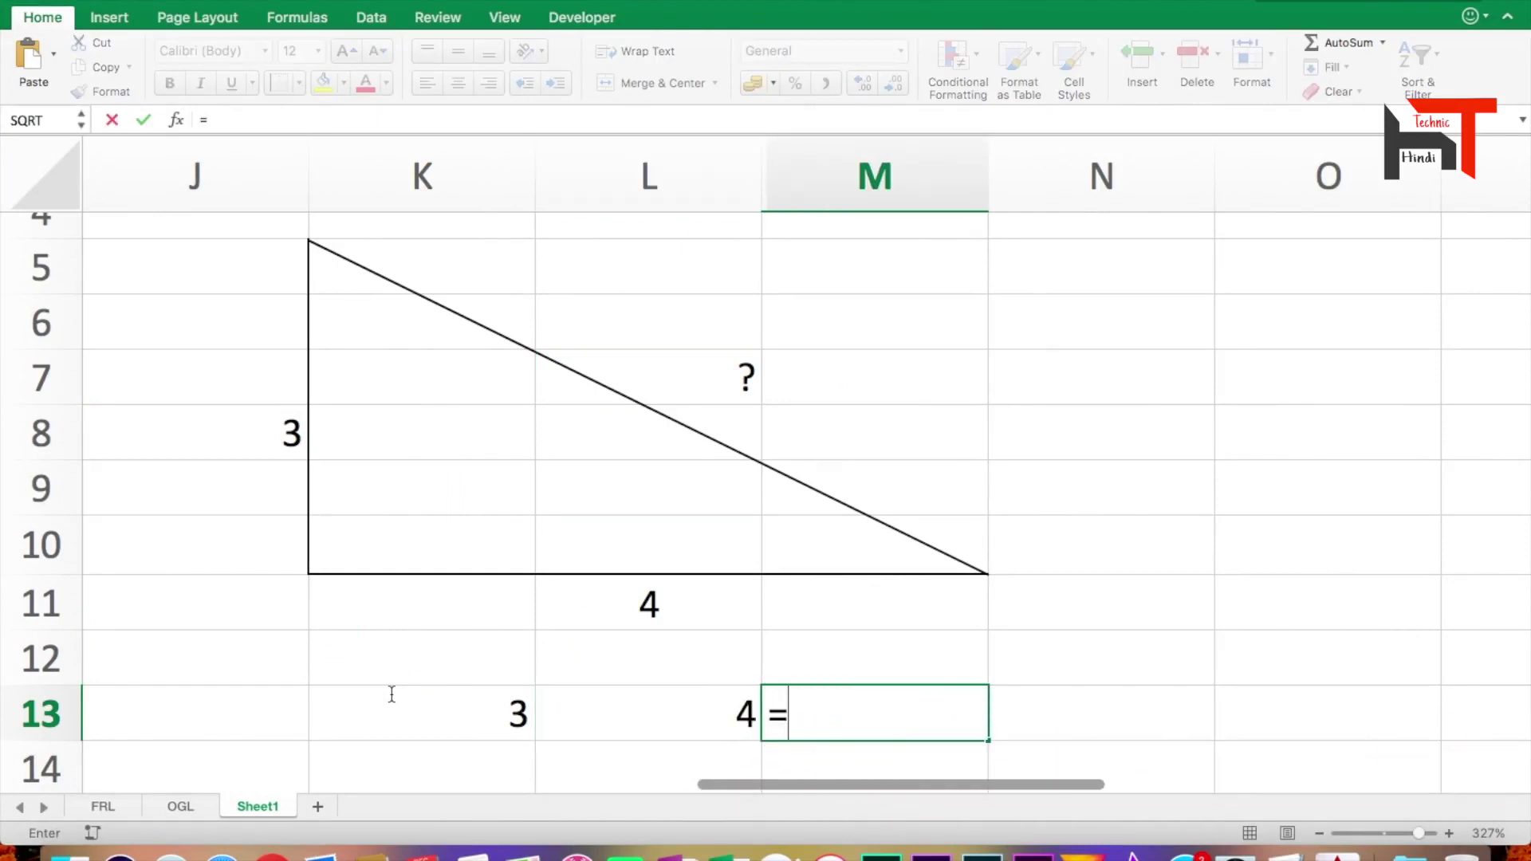
{"action": "type", "text": "sq"}
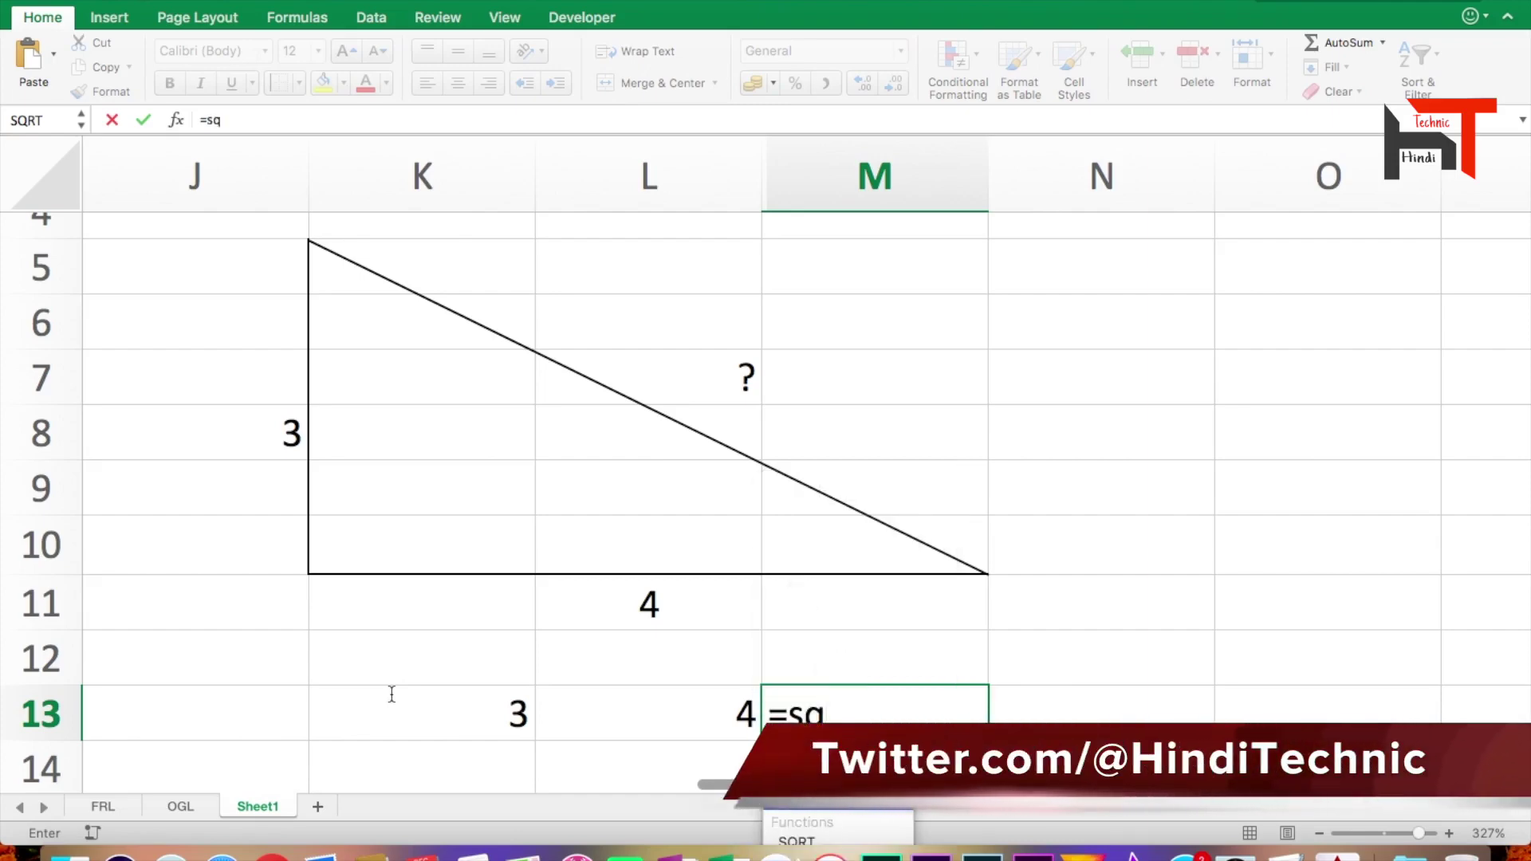
{"action": "type", "text": "rt"}
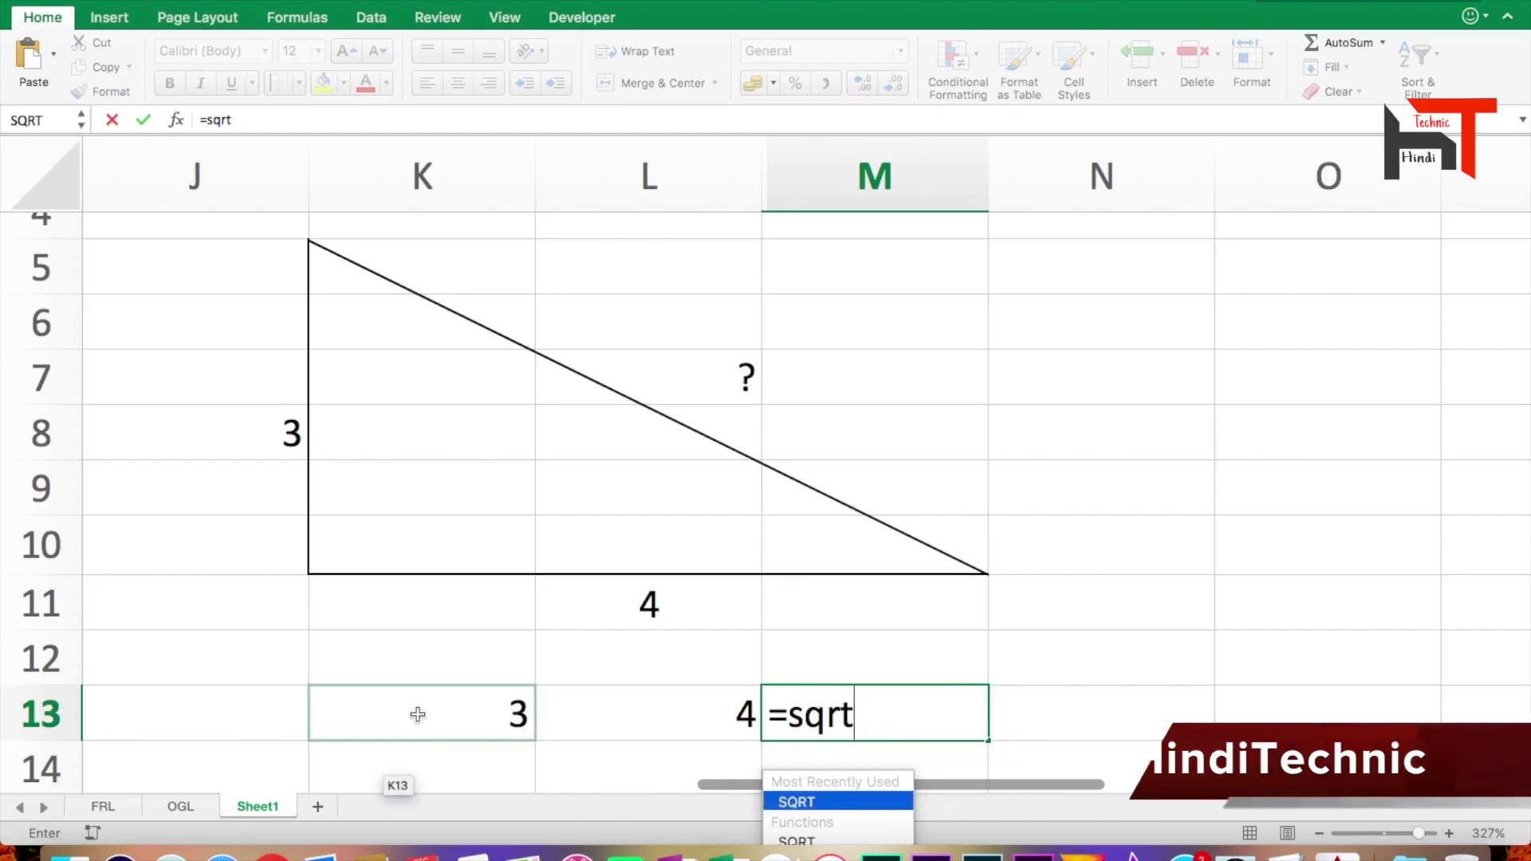
{"action": "double_click", "coordinate": [829, 801]}
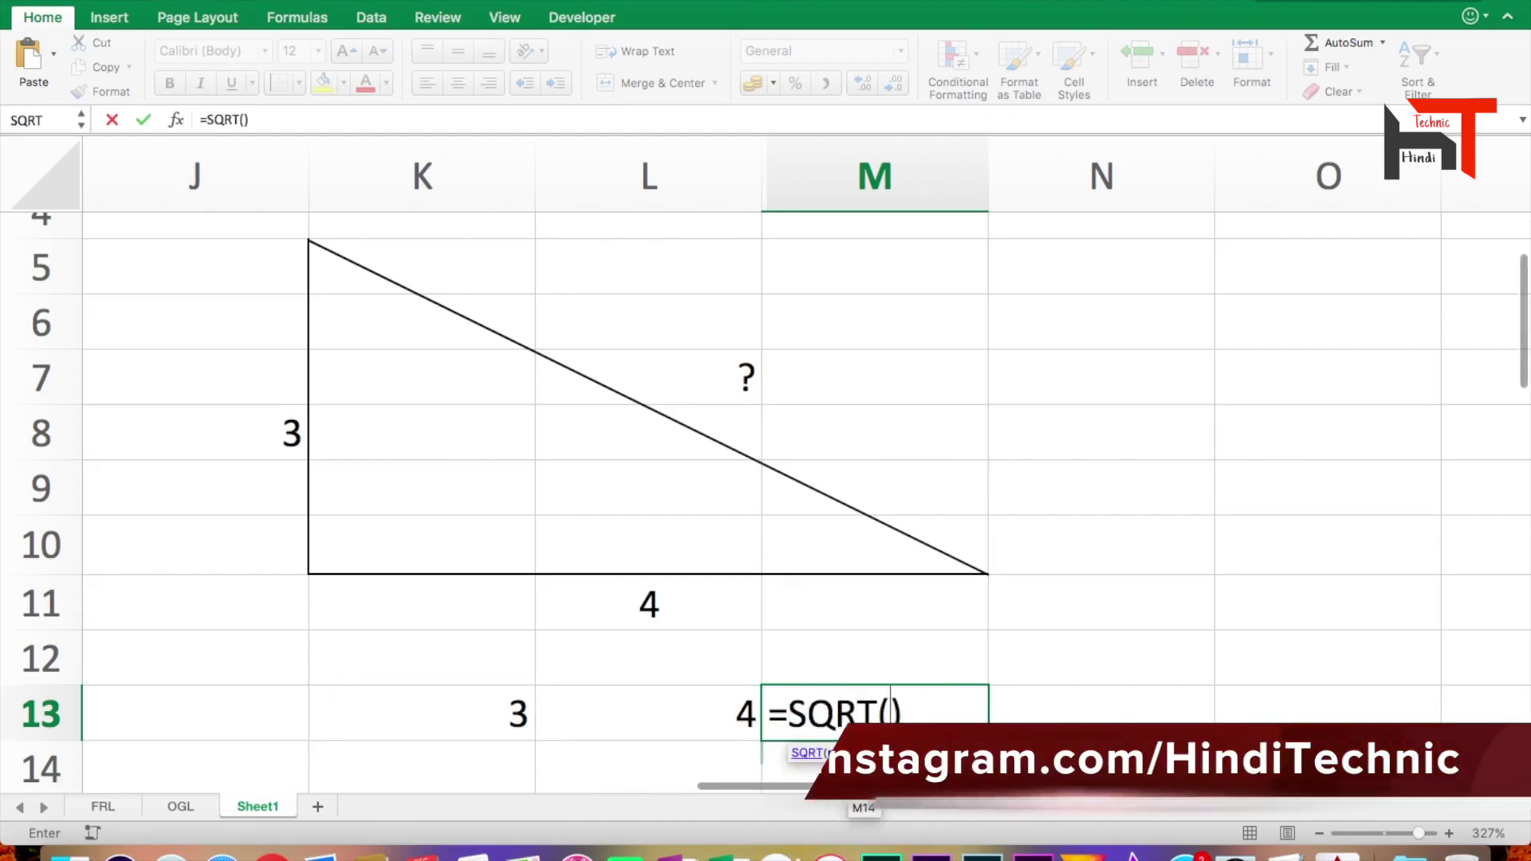
{"action": "left_click", "coordinate": [696, 700]}
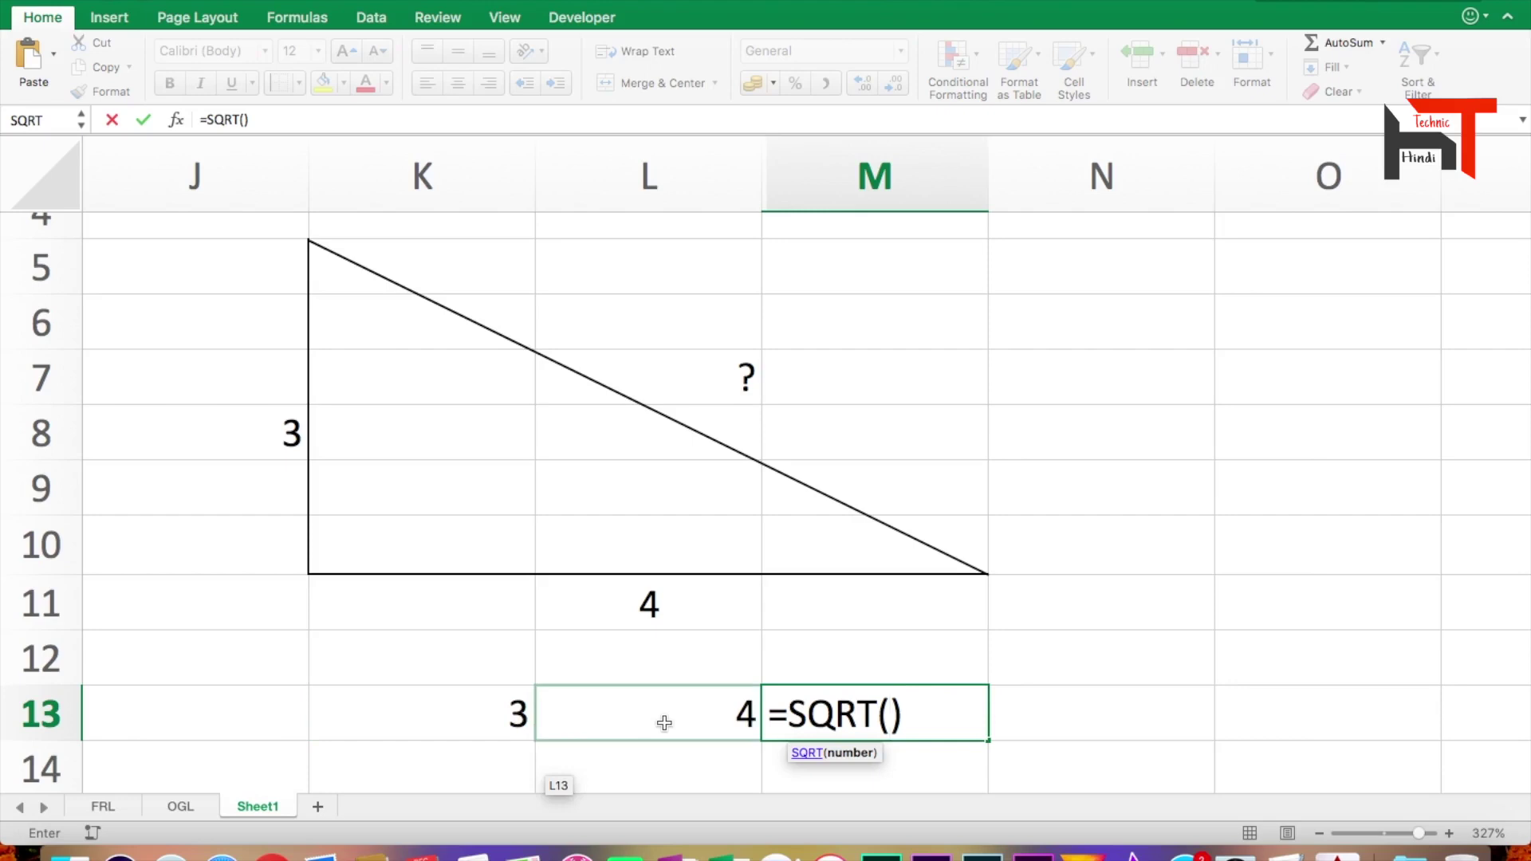
- Complete M13 as =SQRT((K13^2)+(L13^2)) so it shows 5
{"action": "type", "text": "("}
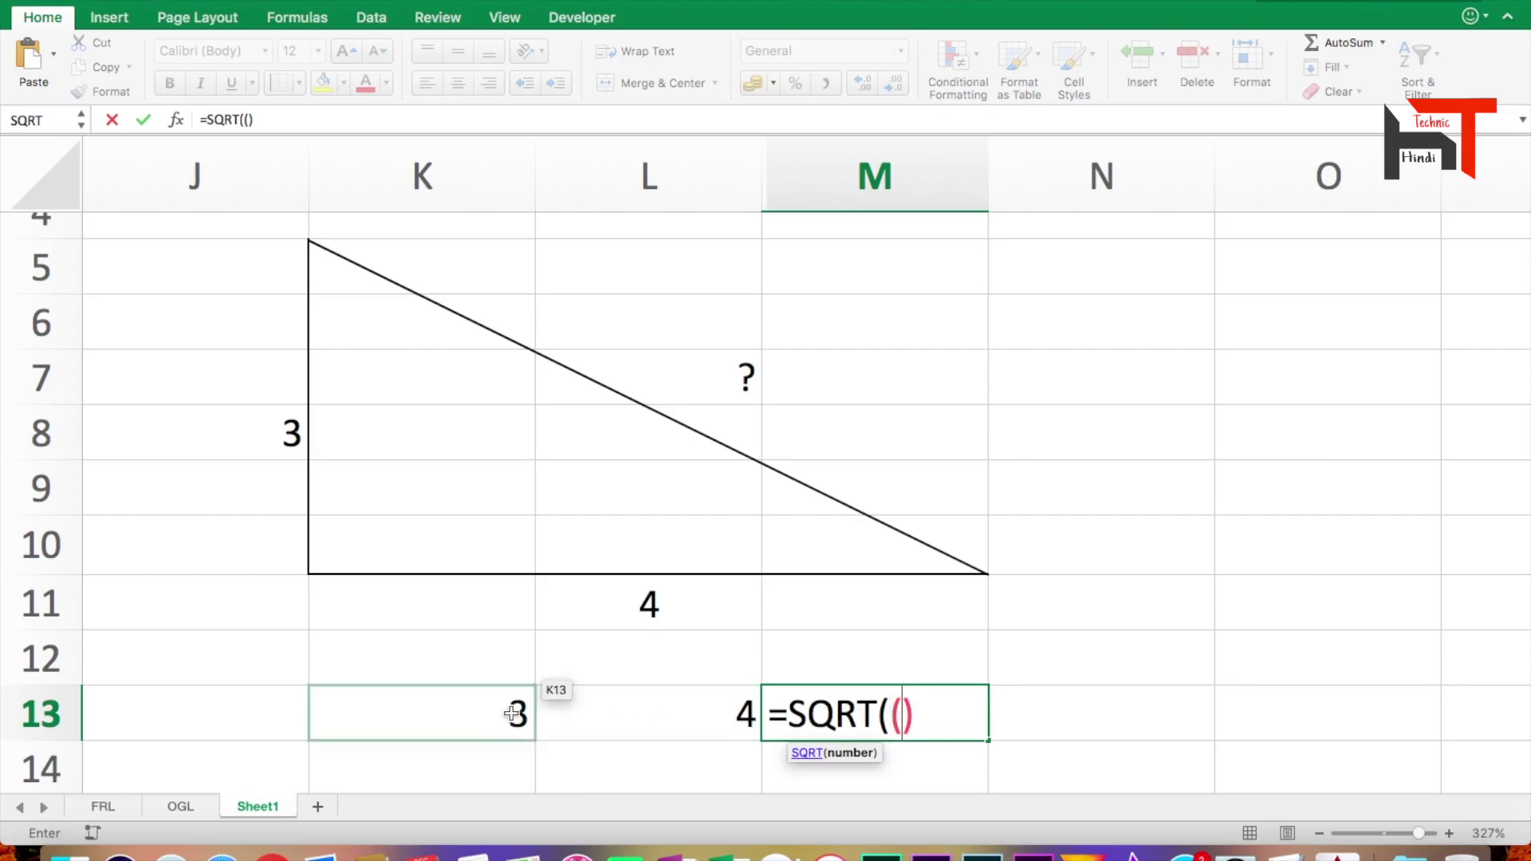
{"action": "left_click", "coordinate": [485, 714]}
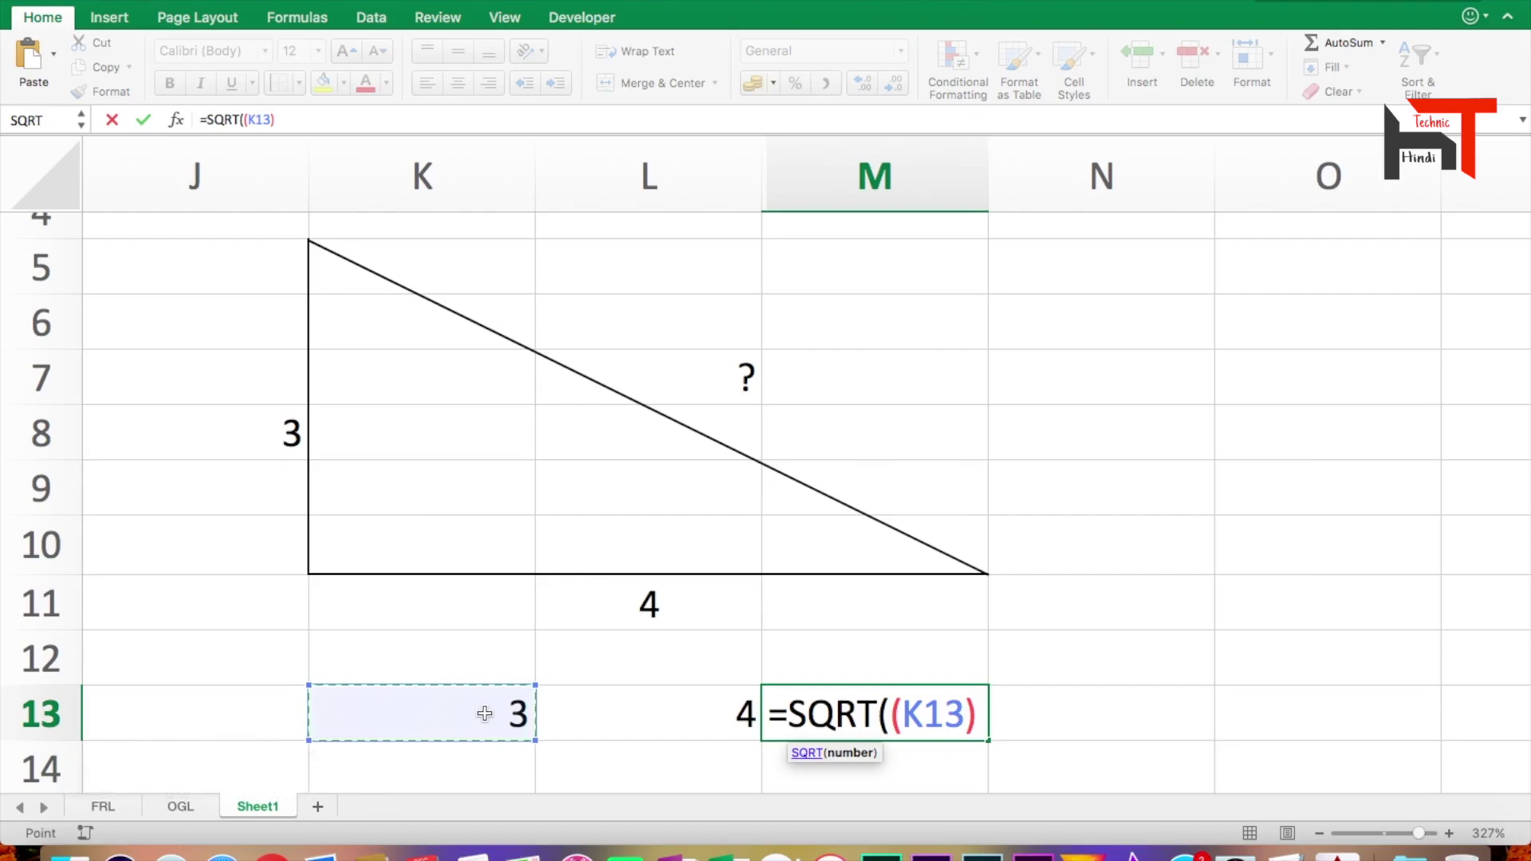
{"action": "type", "text": "^"}
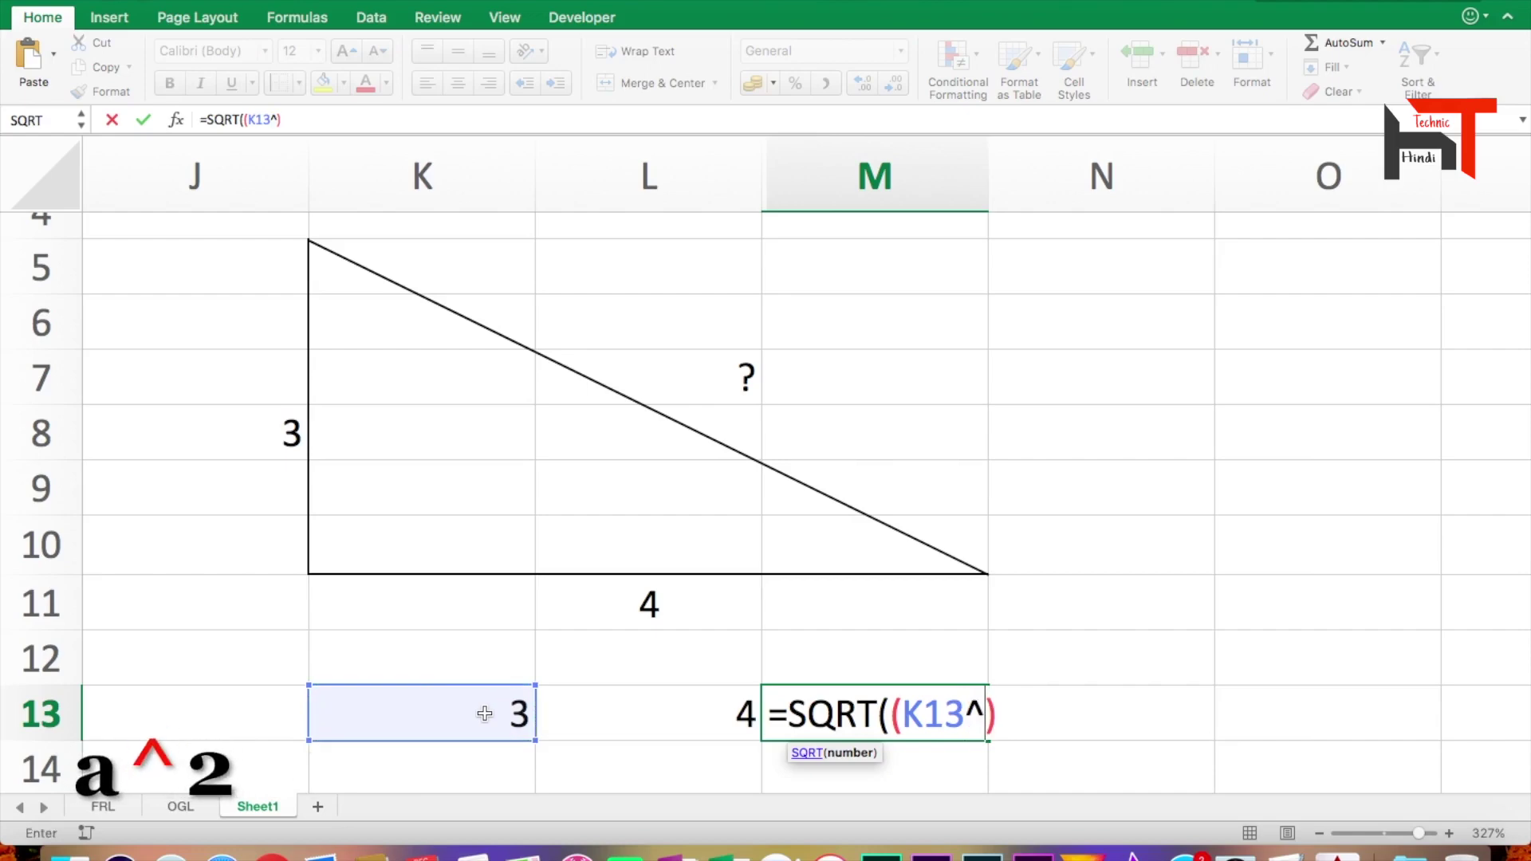
{"action": "type", "text": "2)"}
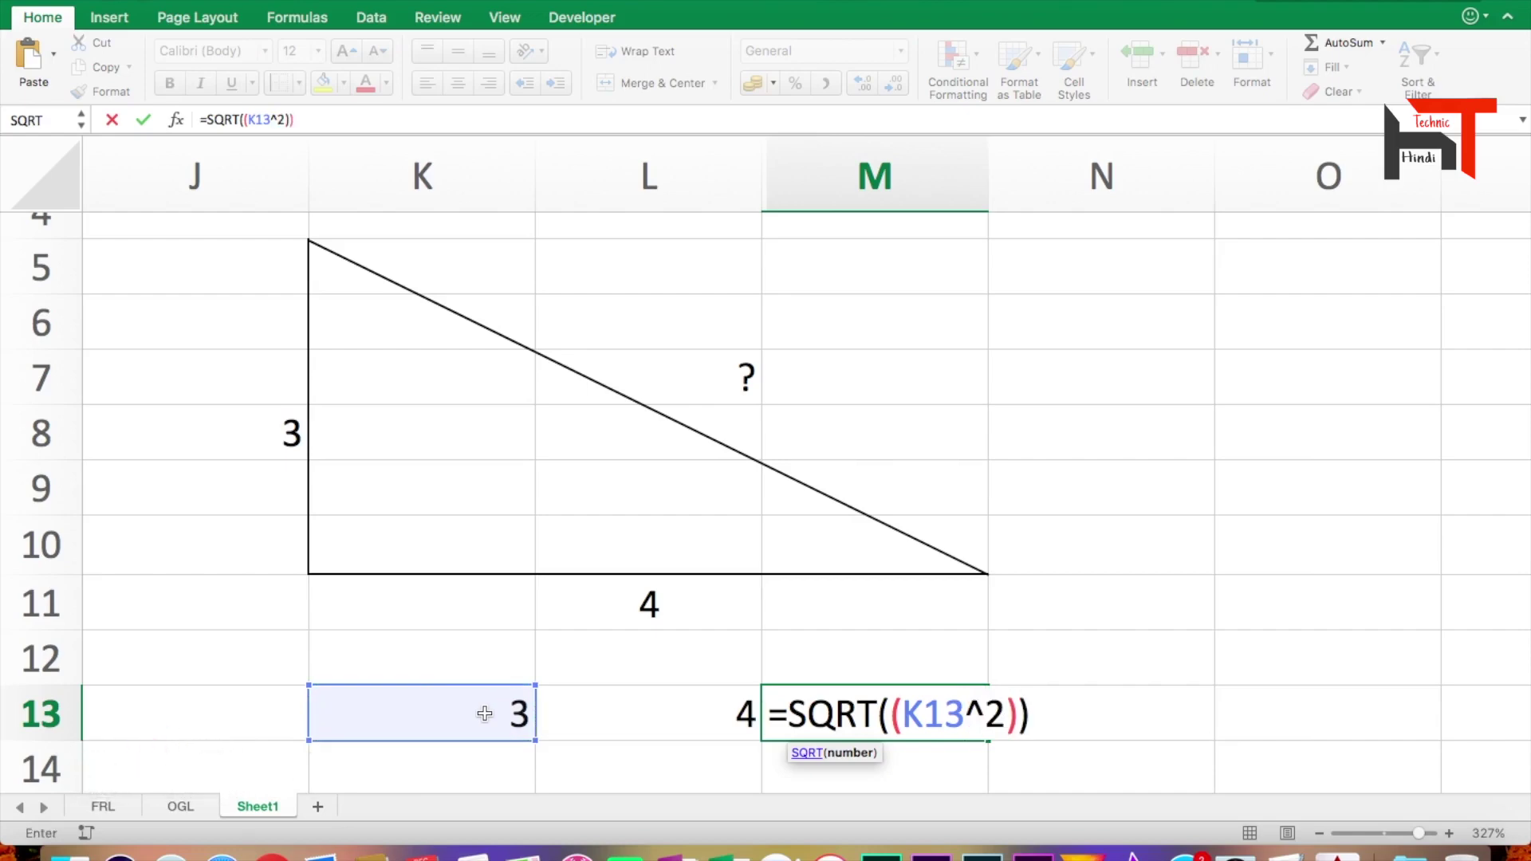
{"action": "type", "text": "+"}
{"action": "type", "text": "("}
{"action": "left_click", "coordinate": [650, 702]}
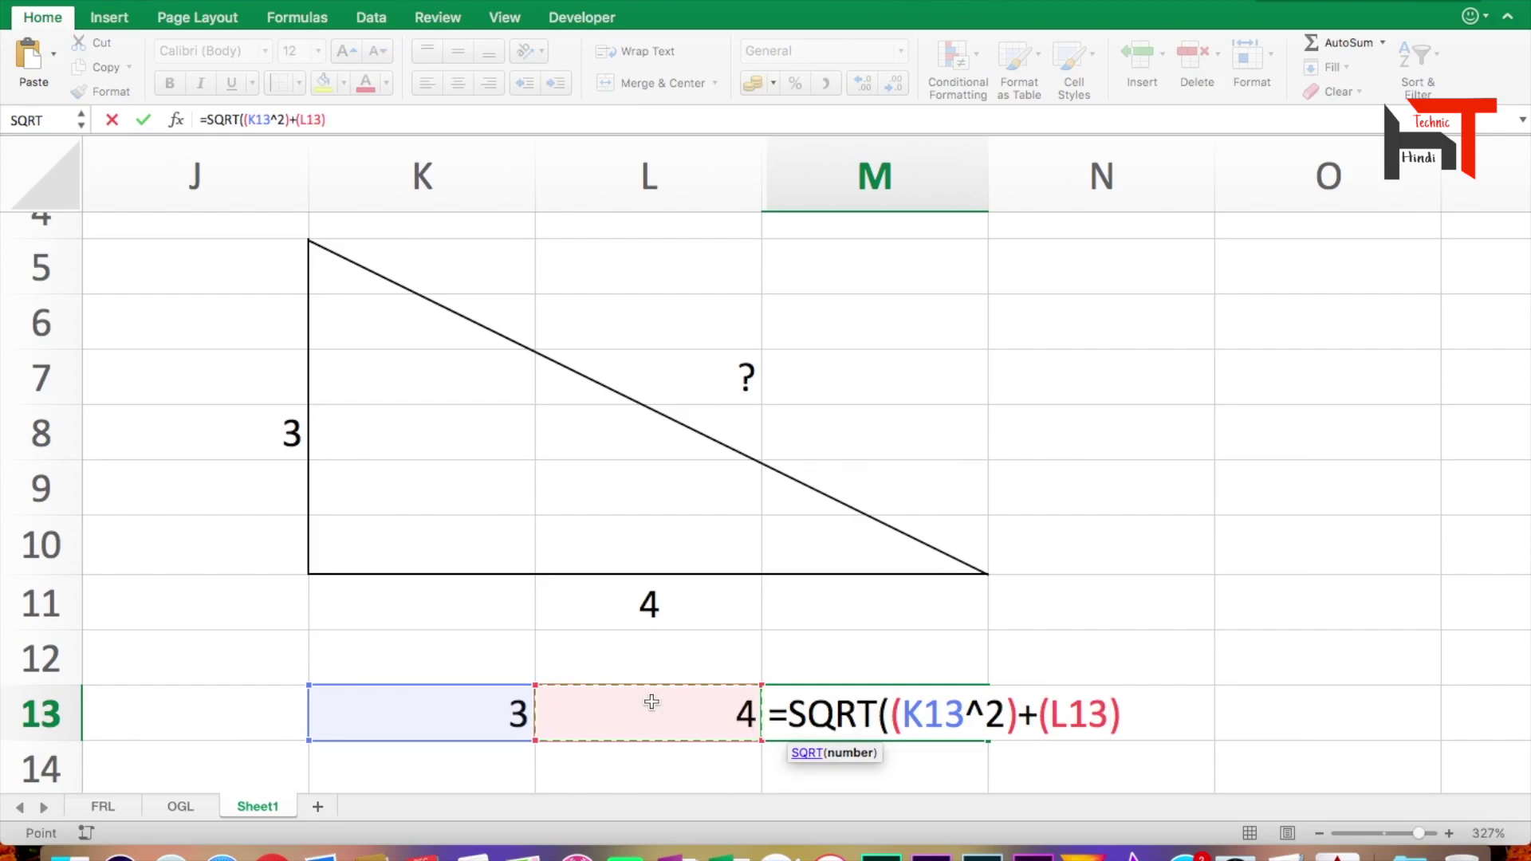
{"action": "type", "text": "^2"}
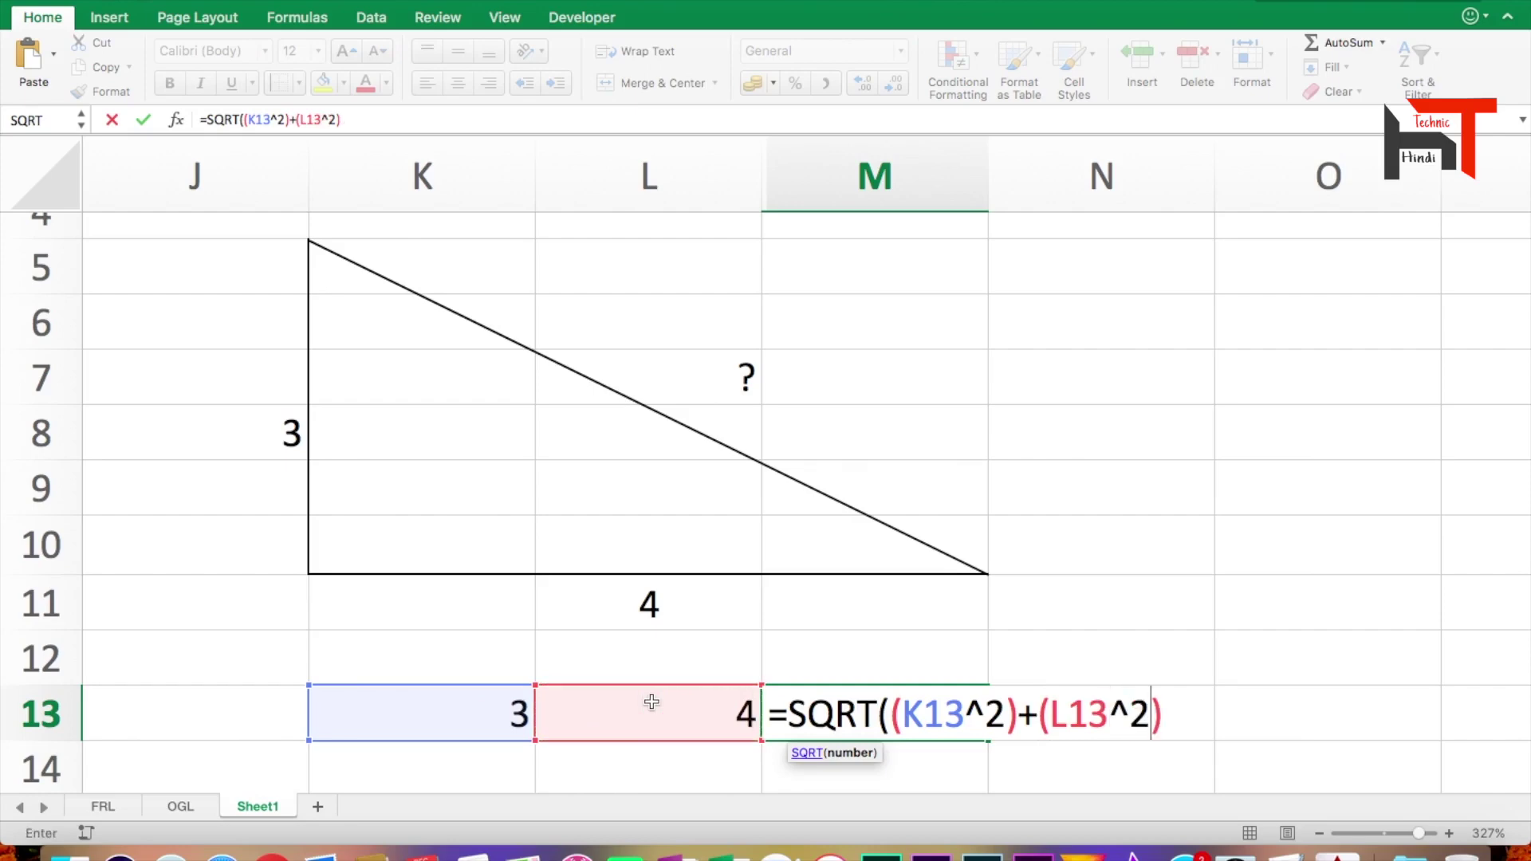
{"action": "type", "text": ")"}
{"action": "key", "text": "Return"}
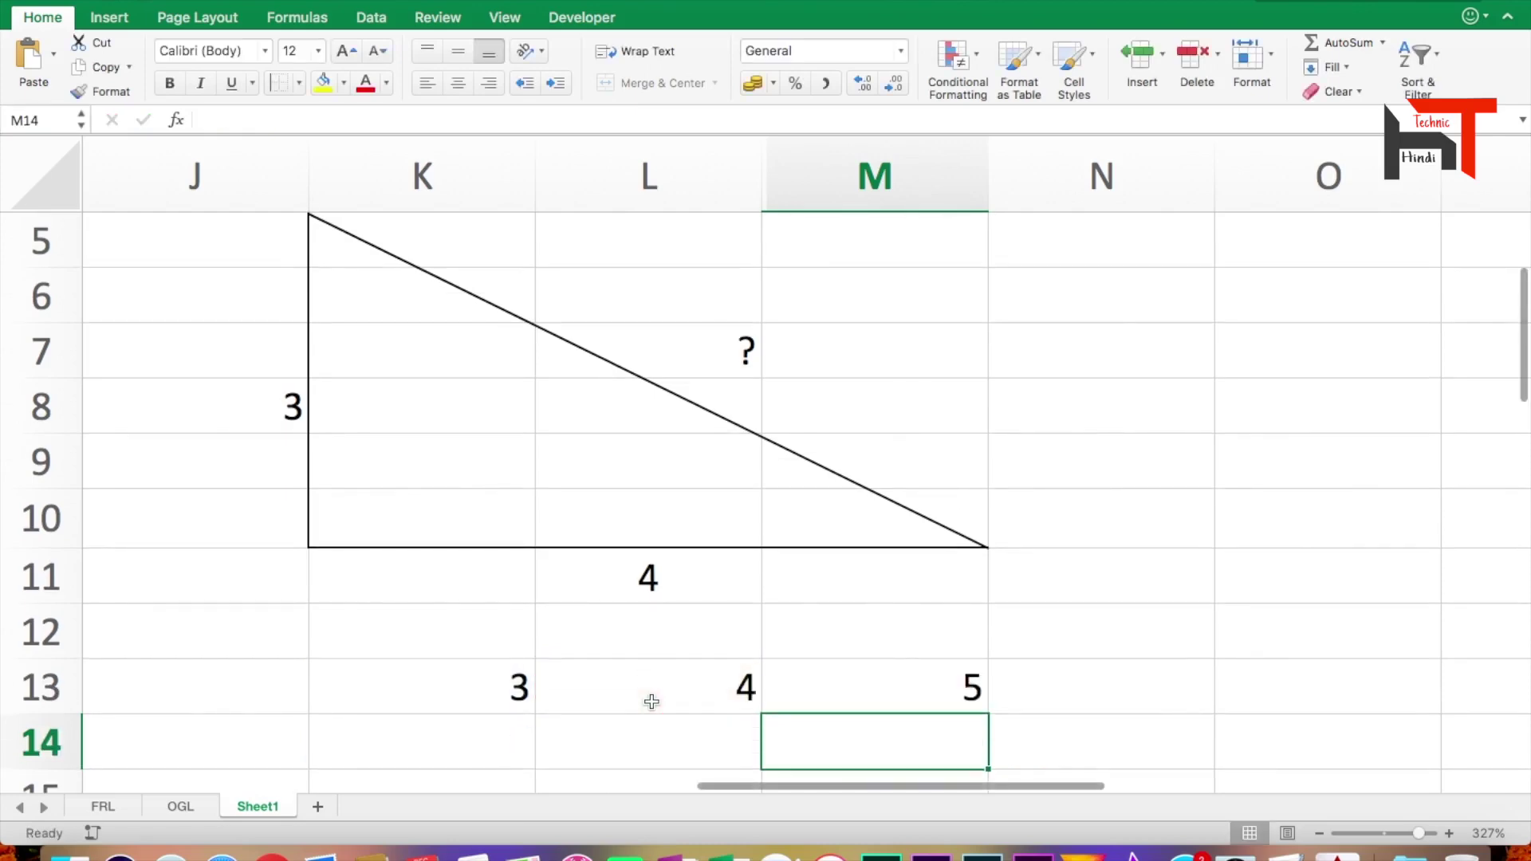
- Enter legs 67 in K14 and 45 in L14, so M14 shows 80.7093551
{"action": "left_click", "coordinate": [488, 736]}
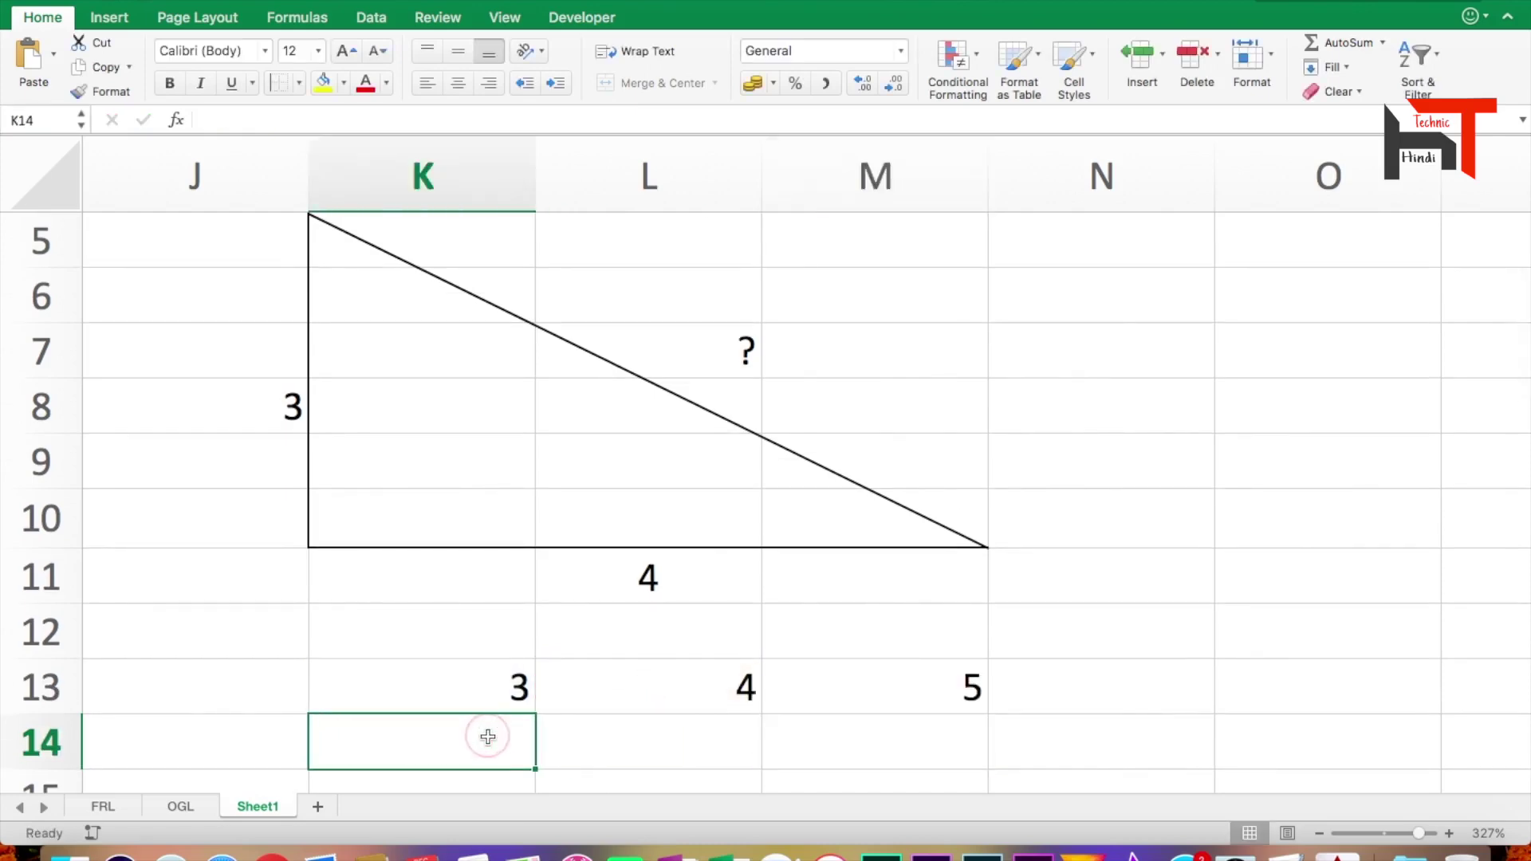
{"action": "type", "text": "67"}
{"action": "key", "text": "Tab"}
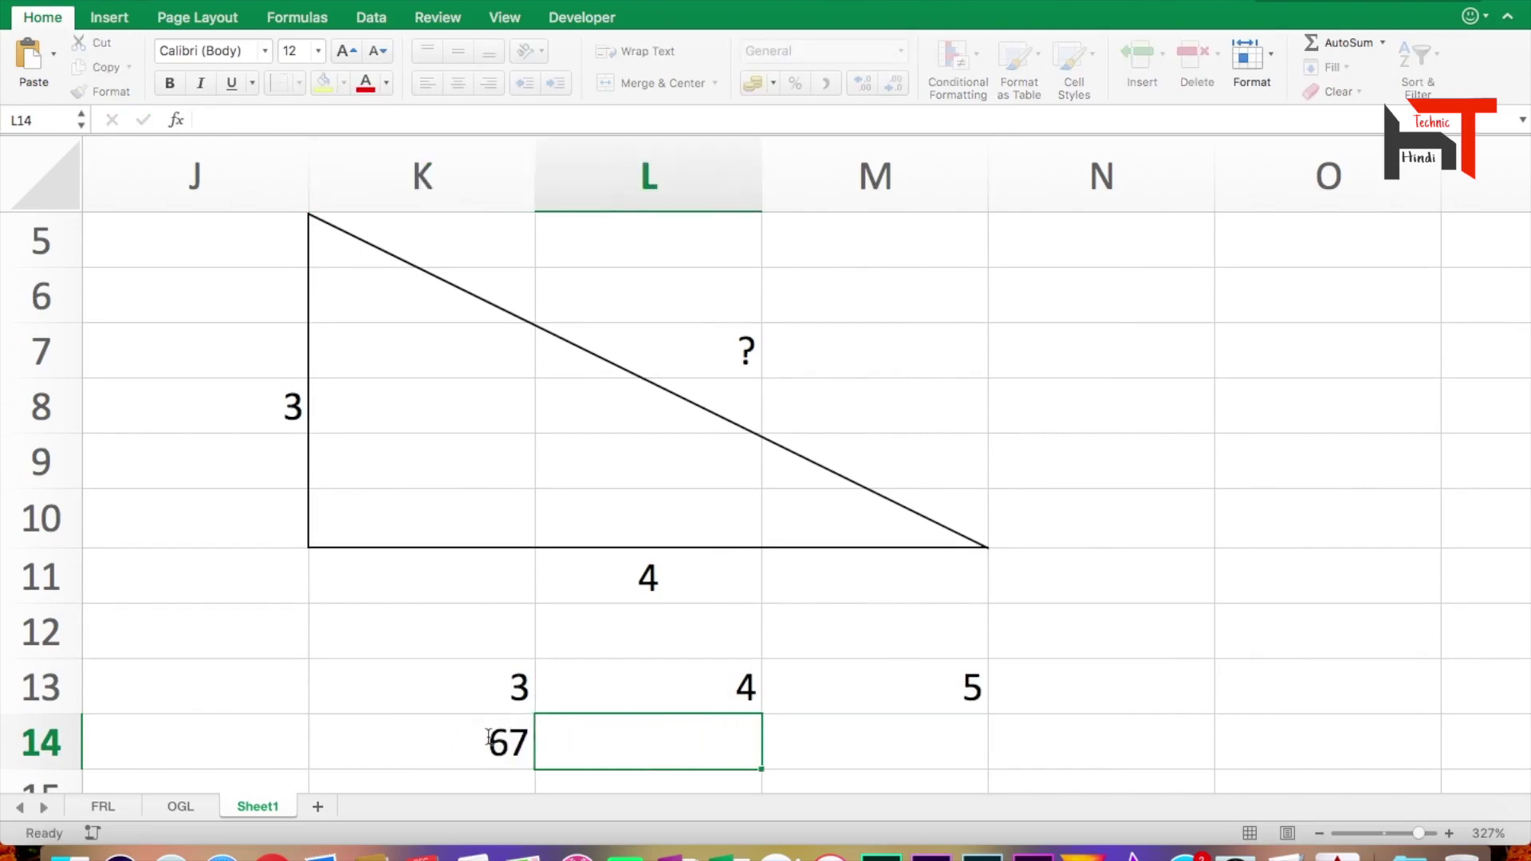
{"action": "type", "text": "45"}
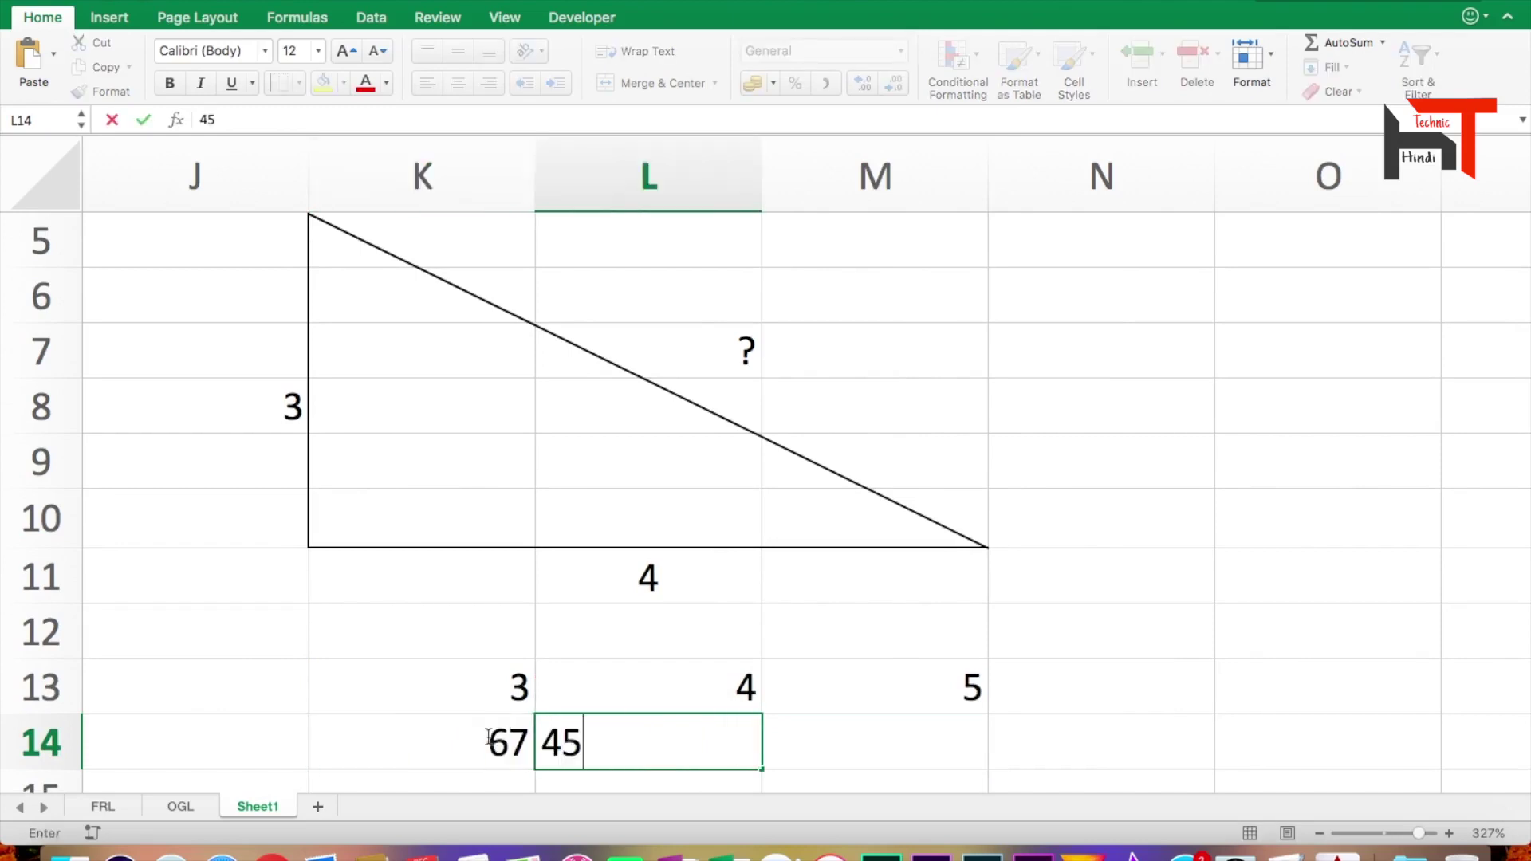
{"action": "key", "text": "Tab"}
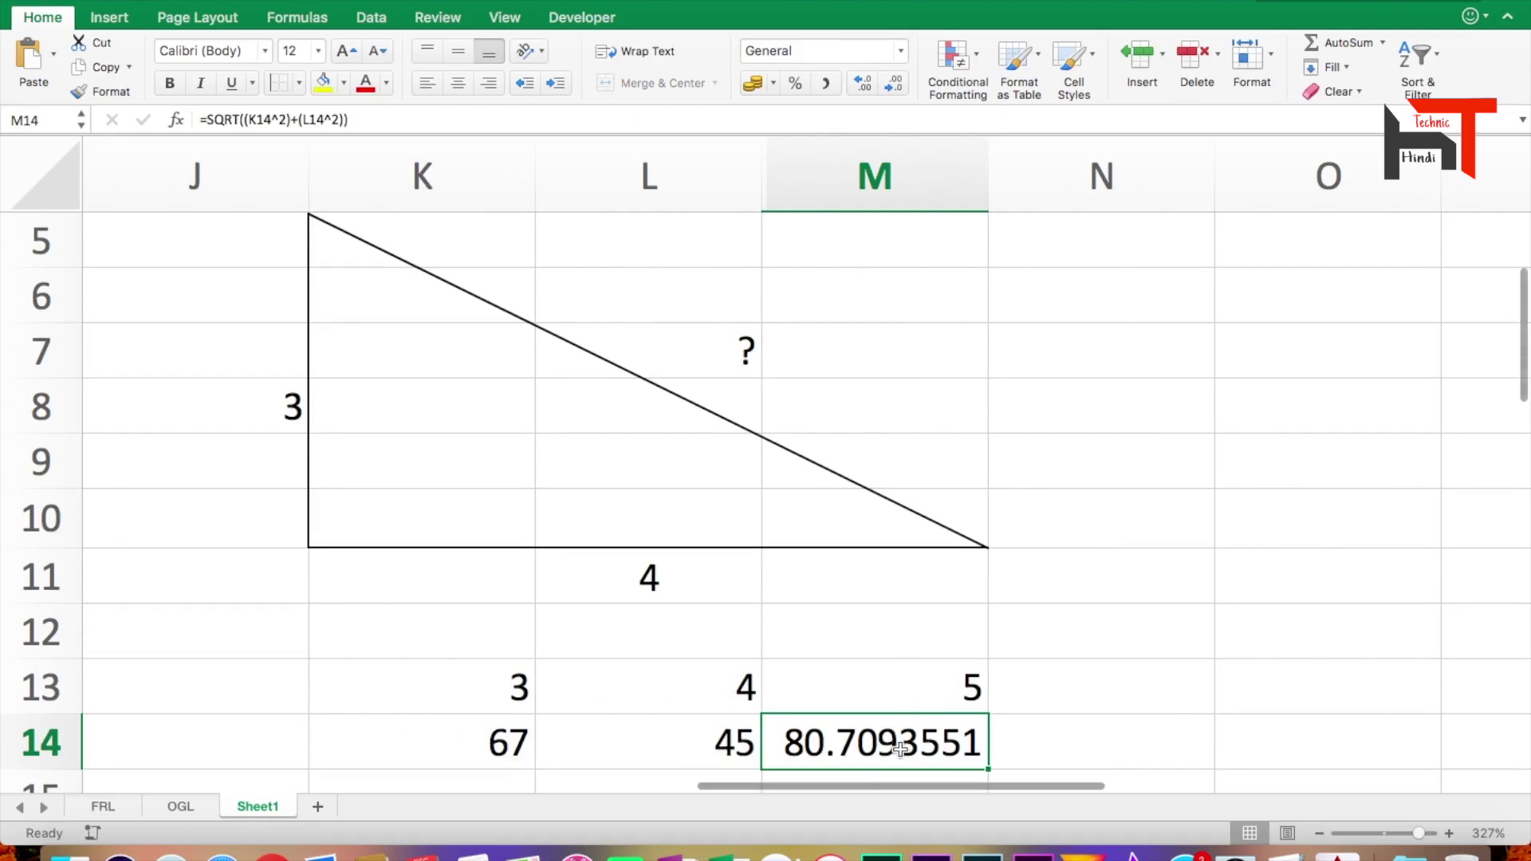
{"action": "scroll", "coordinate": [900, 747], "scroll_direction": "down", "scroll_amount": 2}
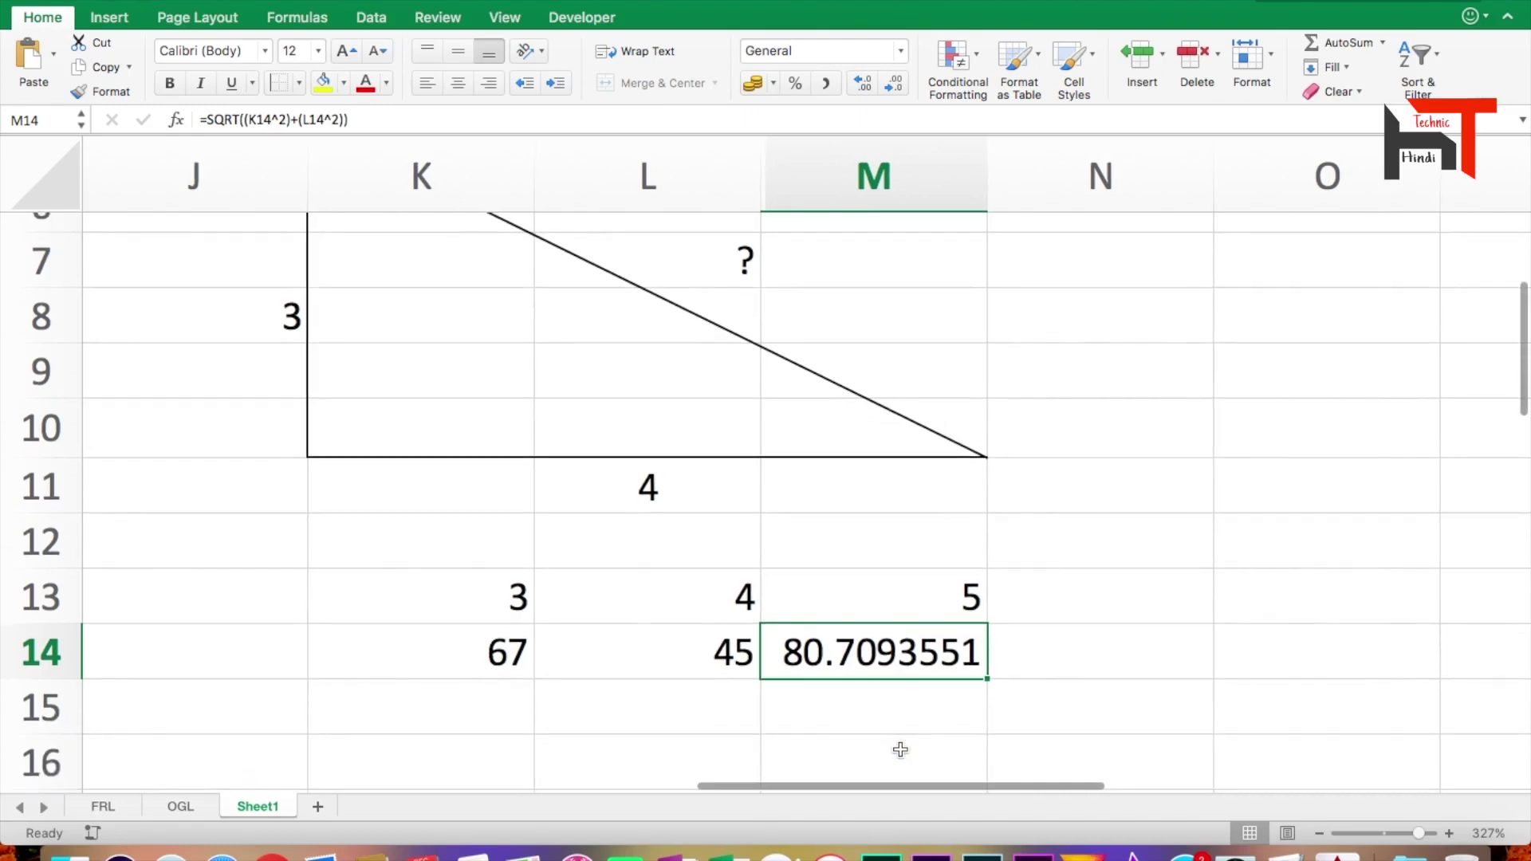
- Open M14 in edit mode to reveal =SQRT((K14^2)+(L14^2))
{"action": "double_click", "coordinate": [906, 638]}
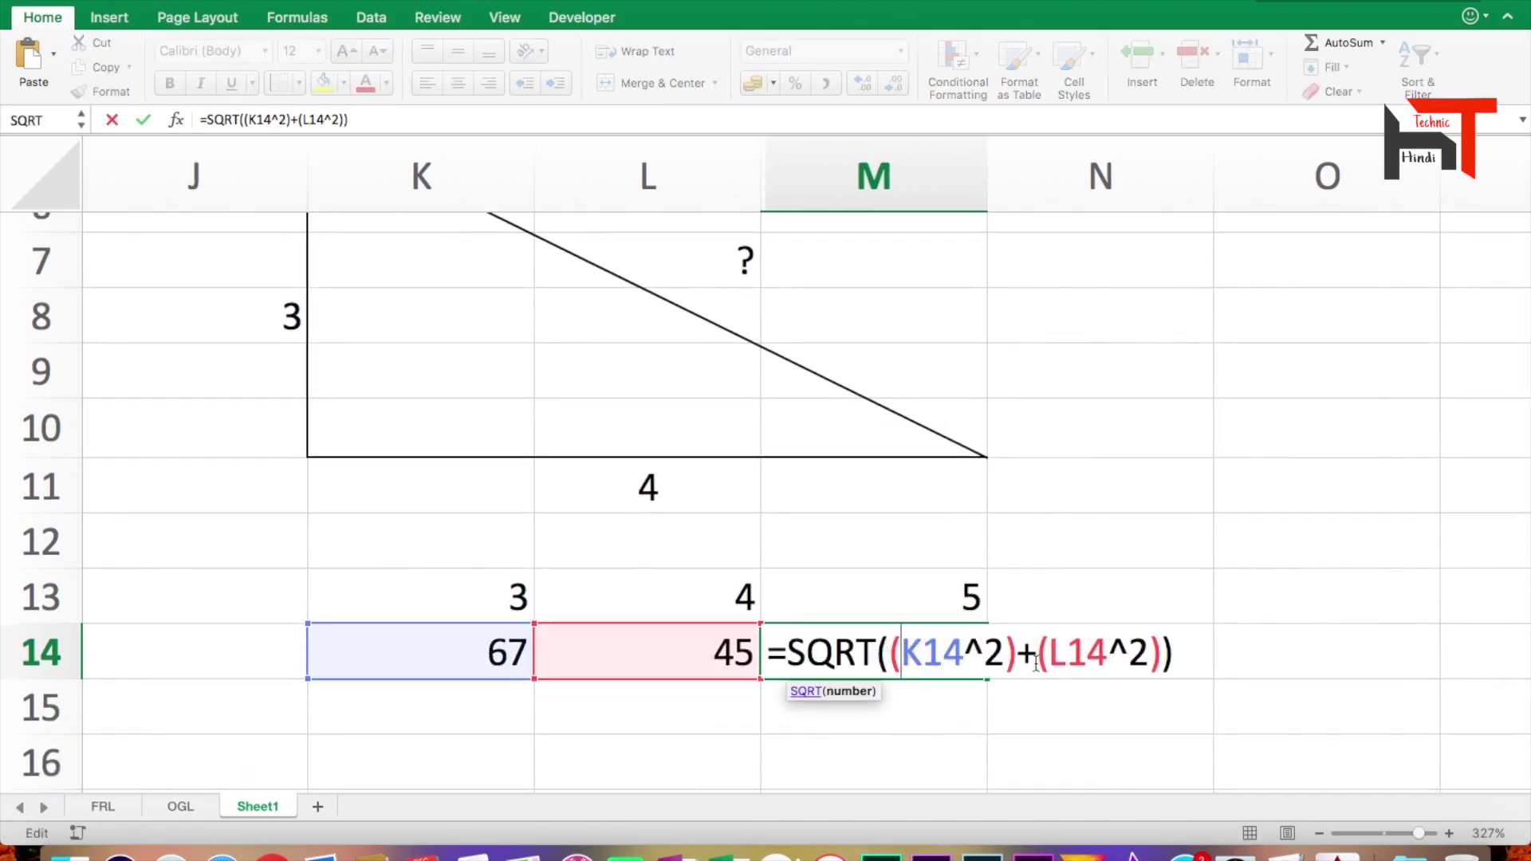